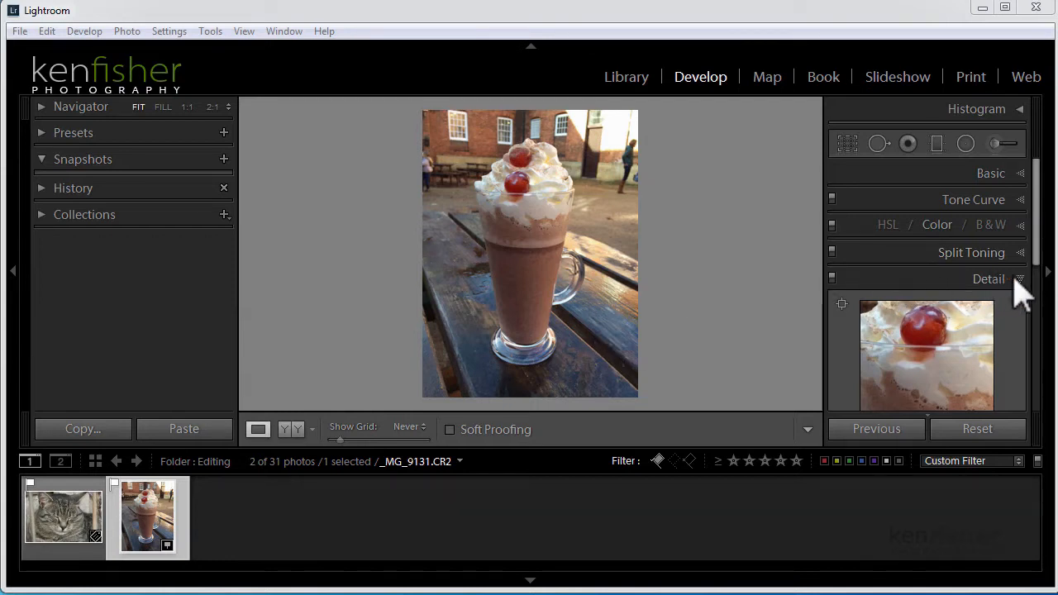
# Compare the default Sharpening settings of the milkshake photo with those of the cat photo.
pyautogui.moveTo(1034, 247); pyautogui.dragTo(1039, 323)
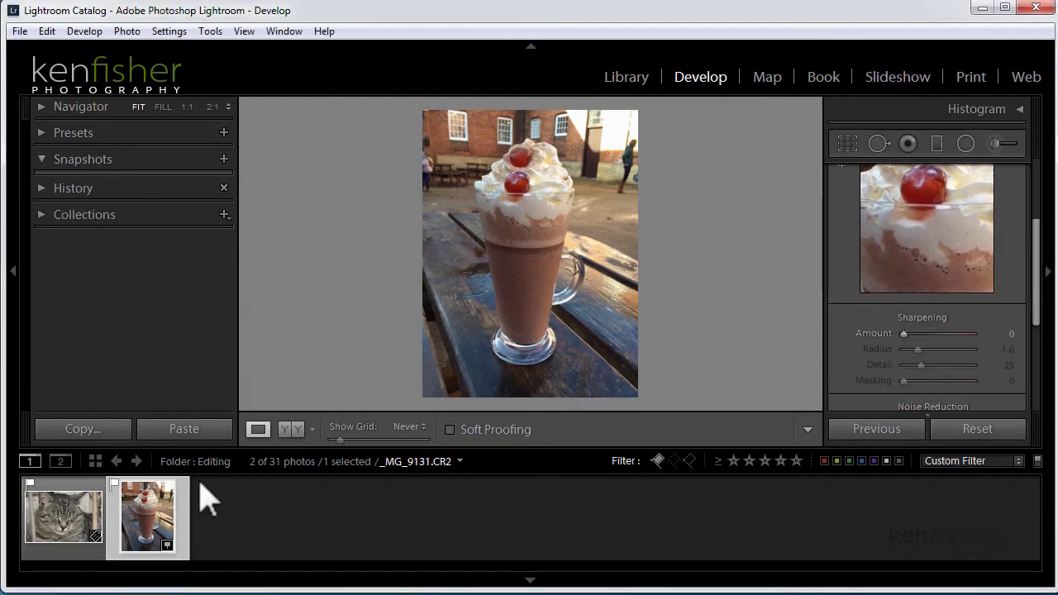
pyautogui.click(68, 531)
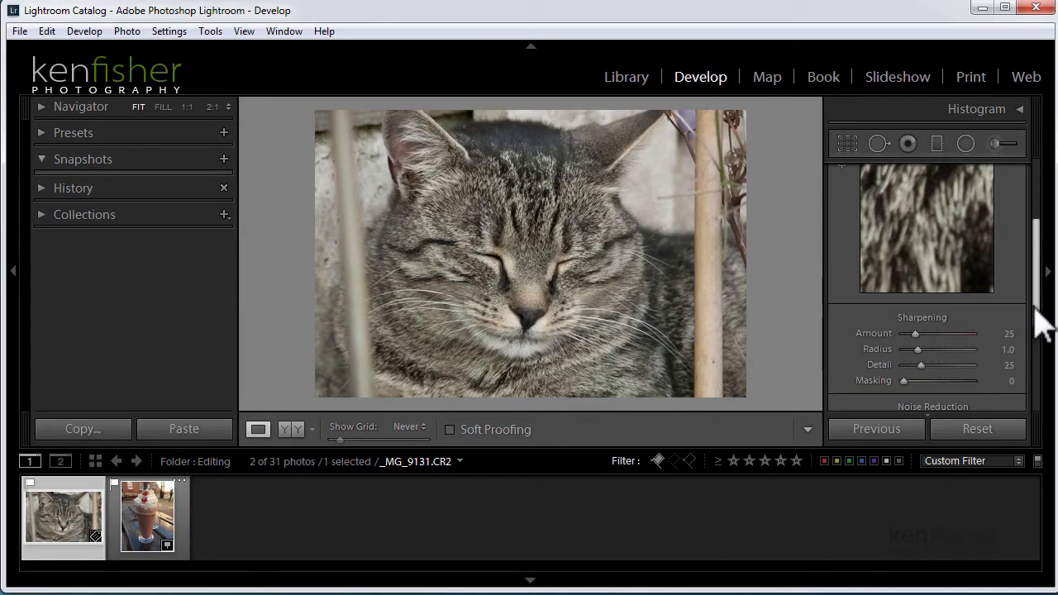
pyautogui.moveTo(1036, 304); pyautogui.dragTo(1036, 319)
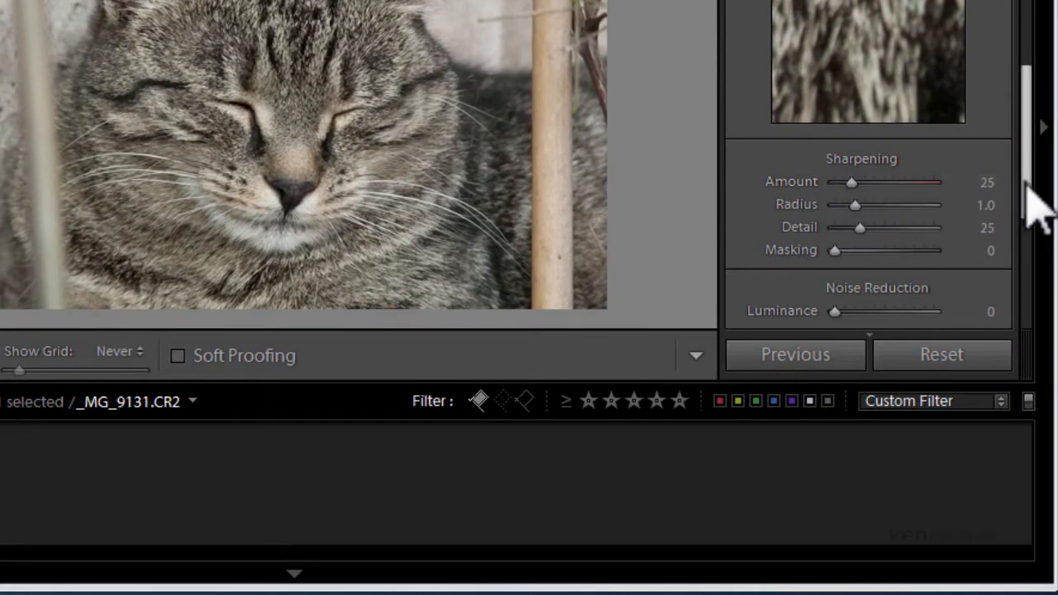
# Examine the cat photo's Basic settings, from white balance down to Presence.
pyautogui.moveTo(1036, 207); pyautogui.dragTo(1033, 29)
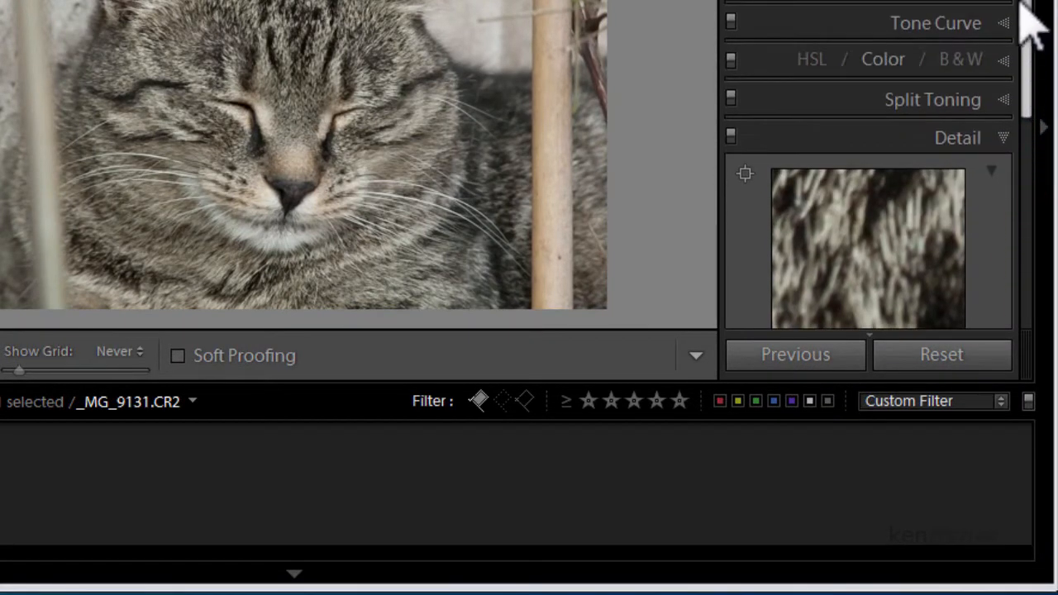
pyautogui.click(1006, 35)
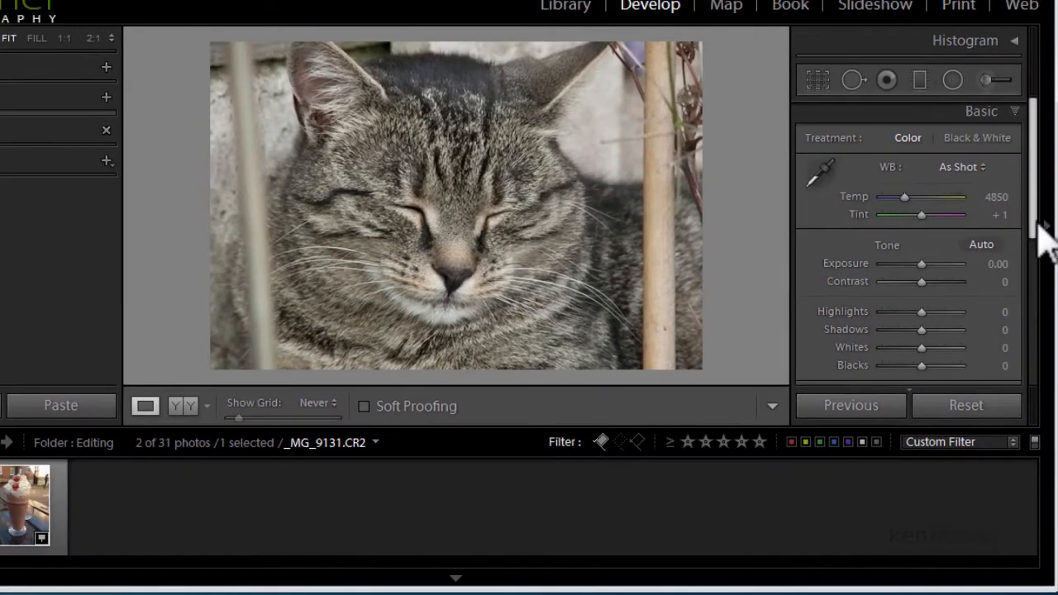
pyautogui.moveTo(1040, 225); pyautogui.dragTo(1039, 291)
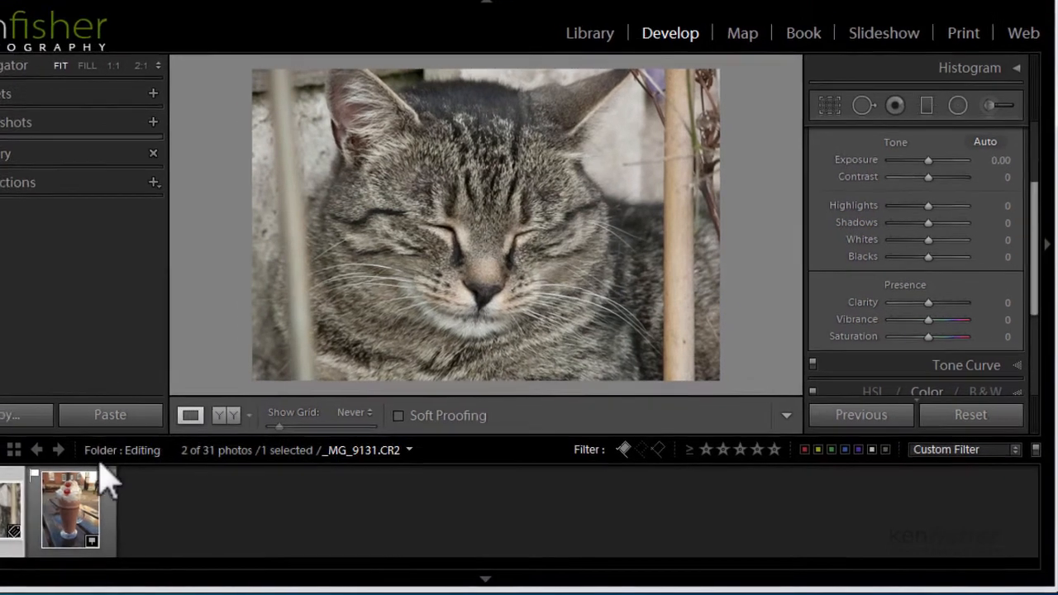
# Show the iPhone milkshake image at 1:1 zoom and expand its Detail settings at Sharpening.
pyautogui.click(25, 519)
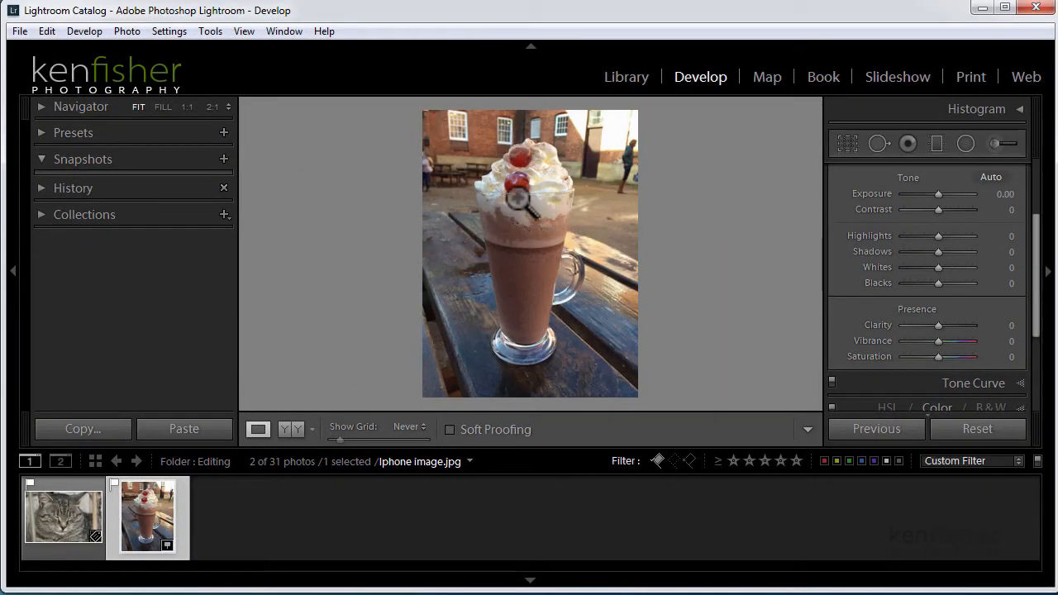
pyautogui.click(163, 106)
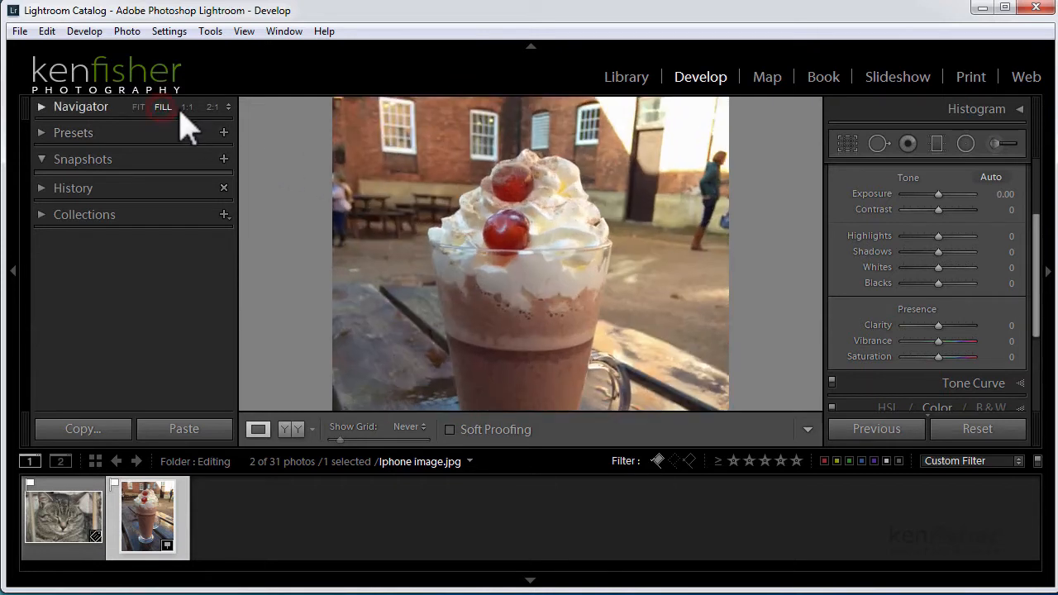
pyautogui.click(187, 106)
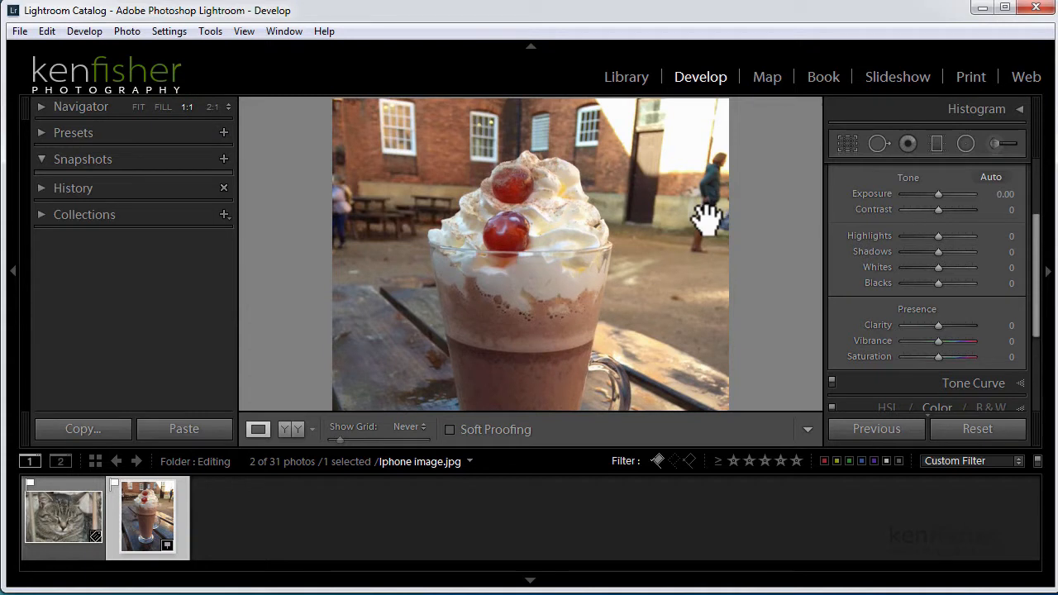
pyautogui.scroll(-1, 1040, 266)
pyautogui.moveTo(1034, 254); pyautogui.dragTo(1038, 314)
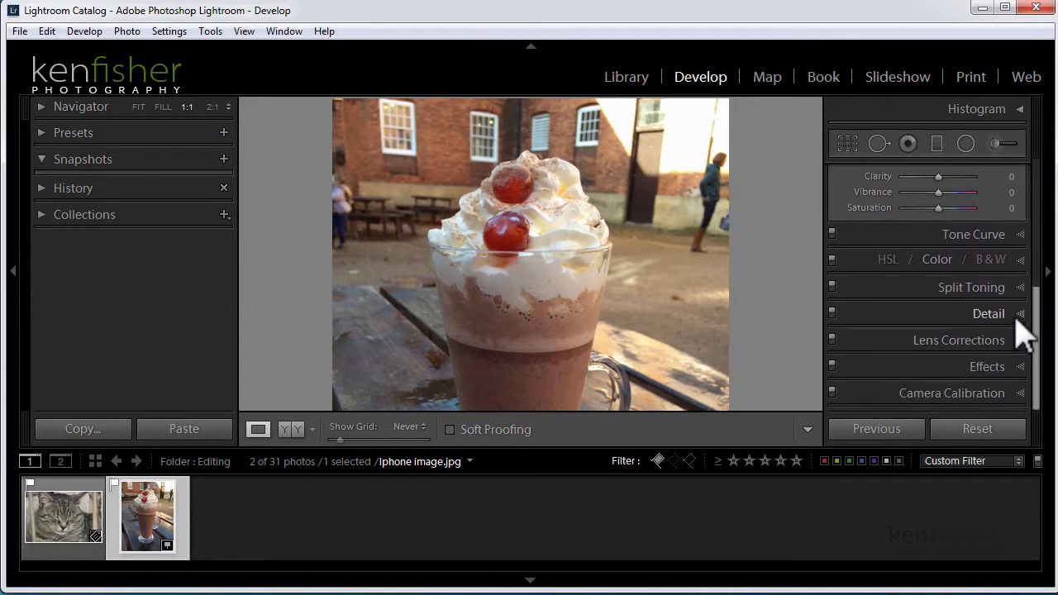
pyautogui.click(1021, 314)
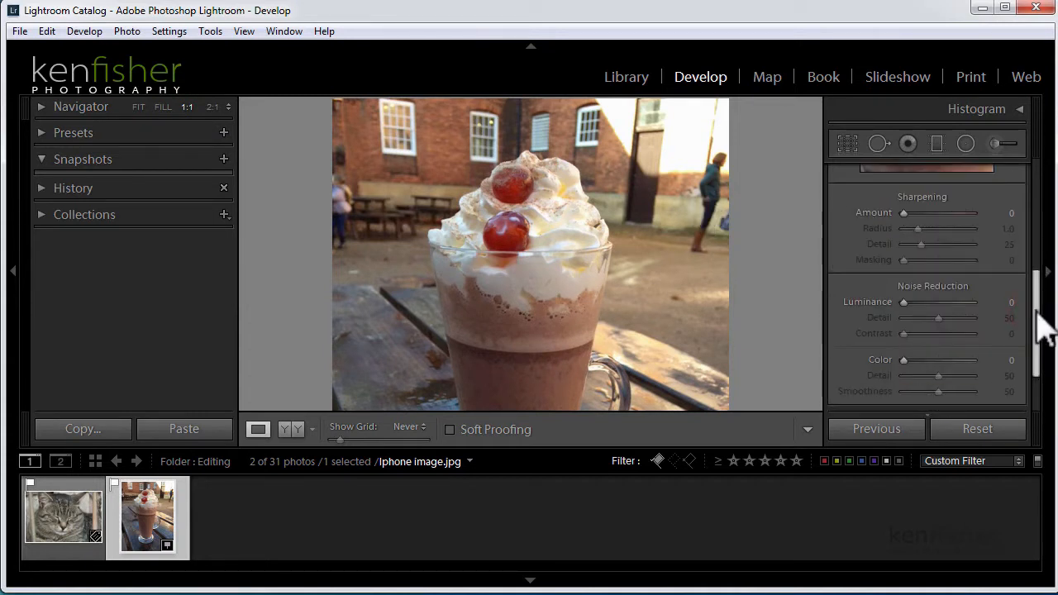
pyautogui.moveTo(1034, 323); pyautogui.dragTo(1041, 260)
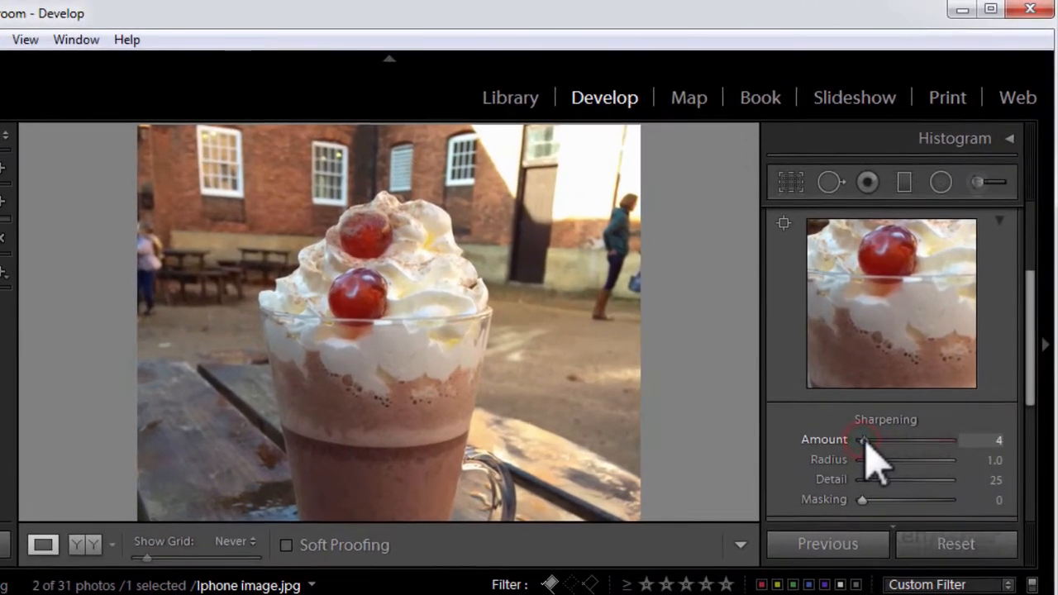
# Raise the sharpening Amount of the iPhone image in stages to 150.
pyautogui.moveTo(907, 347); pyautogui.dragTo(914, 347)
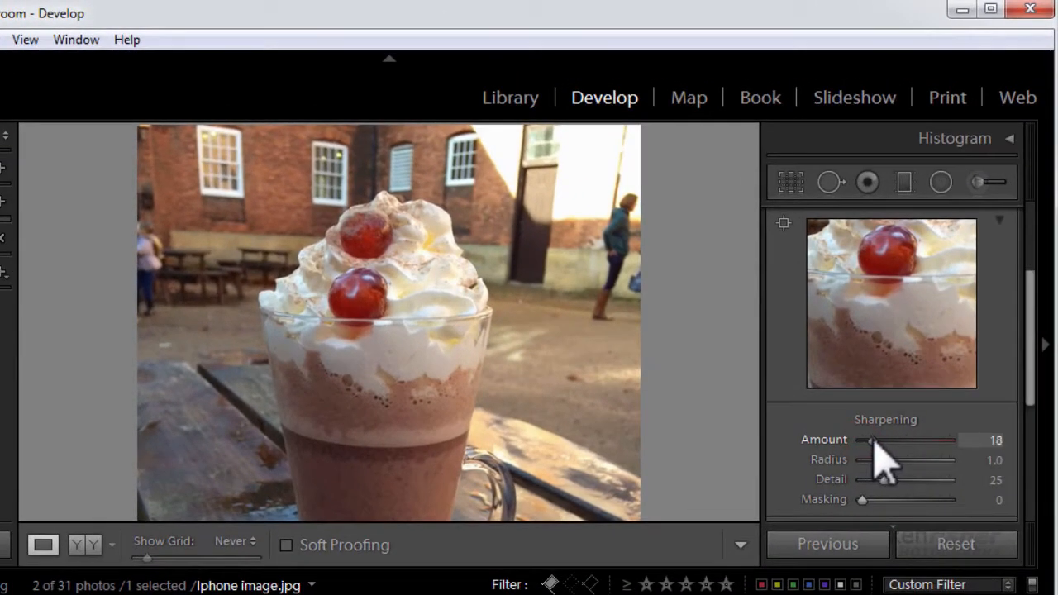
pyautogui.moveTo(874, 439); pyautogui.dragTo(910, 440)
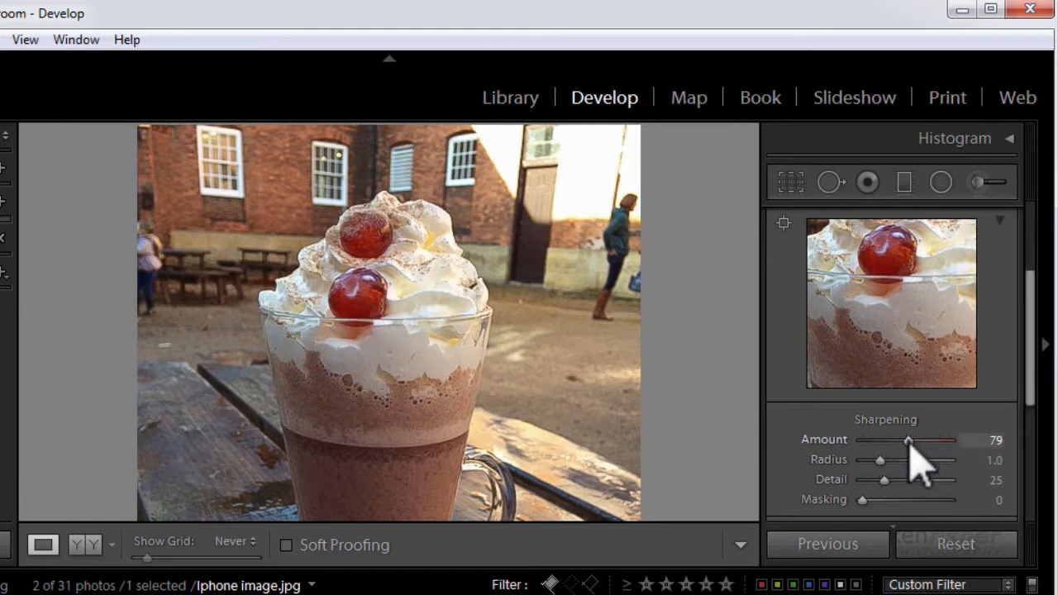
pyautogui.moveTo(909, 439); pyautogui.dragTo(959, 442)
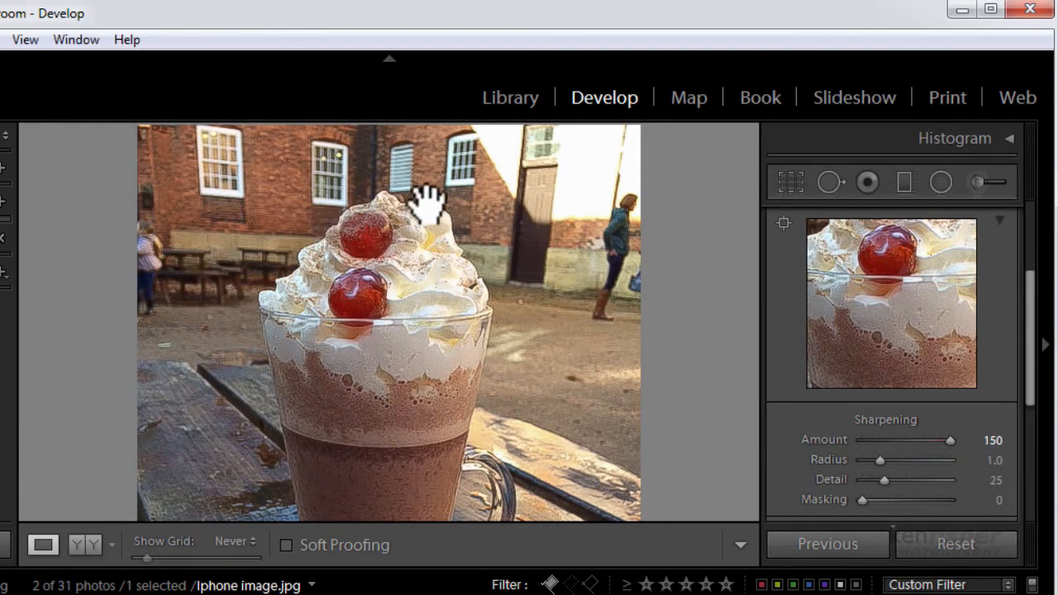
# Enlarge the cherries and whipped cream in the iPhone image and set the sharpening Amount to 57.
pyautogui.click(2, 148)
pyautogui.moveTo(329, 225); pyautogui.dragTo(343, 330)
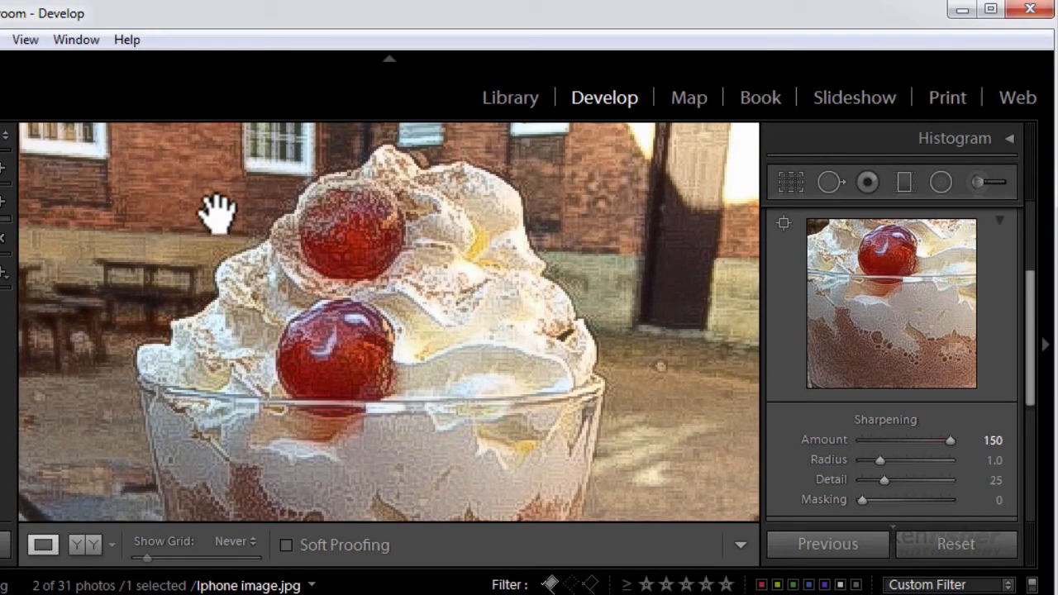
pyautogui.moveTo(949, 439); pyautogui.dragTo(892, 449)
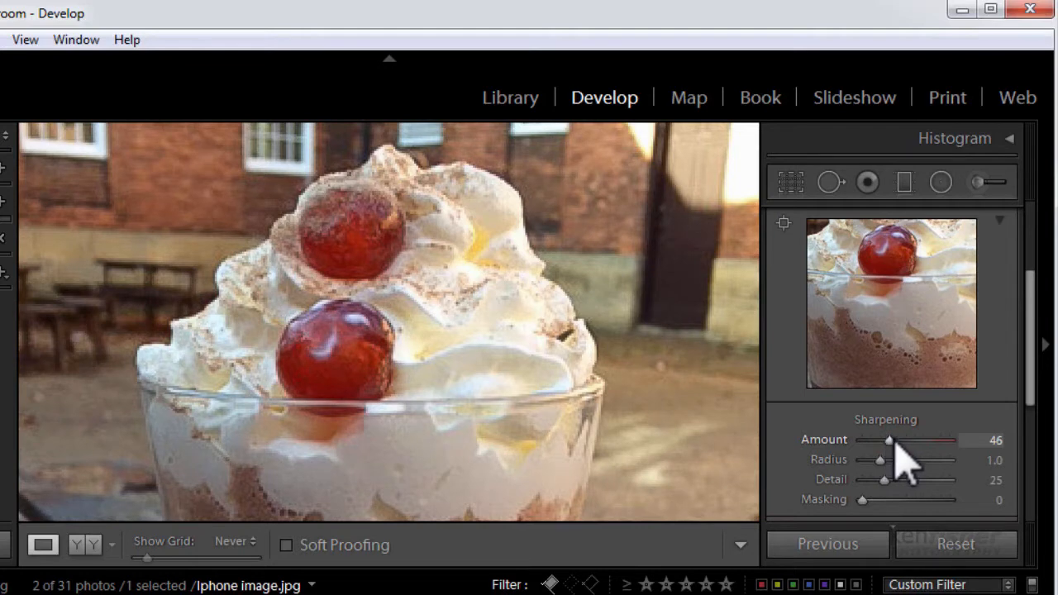
pyautogui.moveTo(890, 440); pyautogui.dragTo(904, 444)
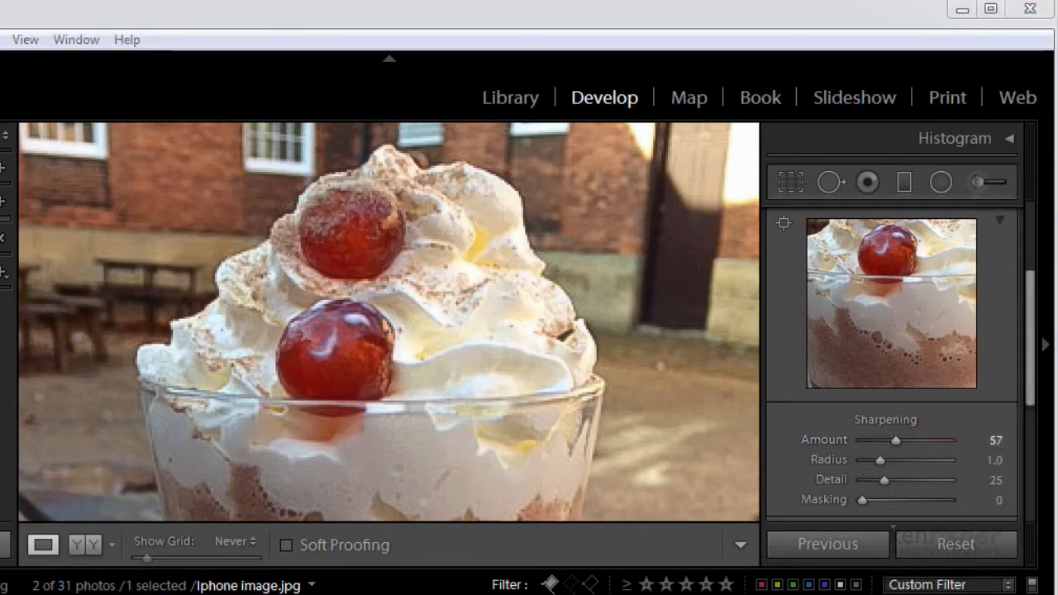
# Switch to the cat photo and examine the fur around its chin at high magnification.
pyautogui.press('Right')
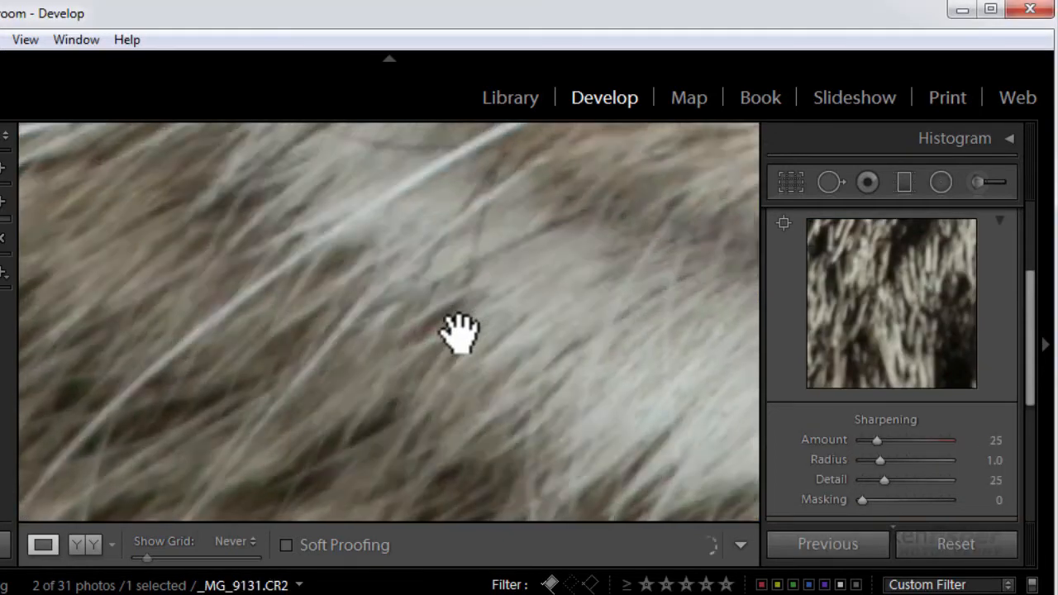
pyautogui.click(465, 326)
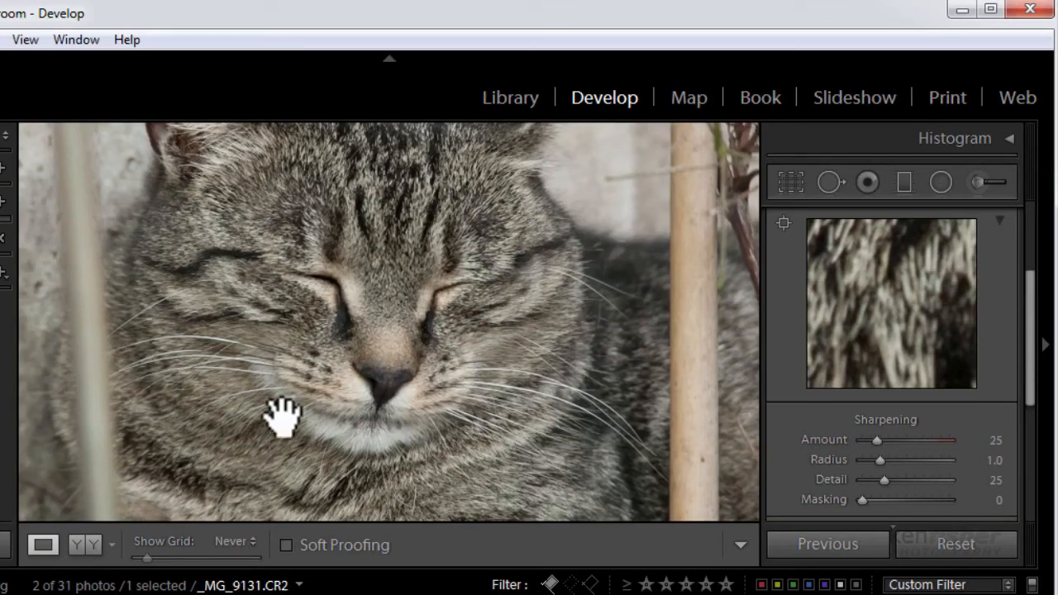
pyautogui.click(382, 433)
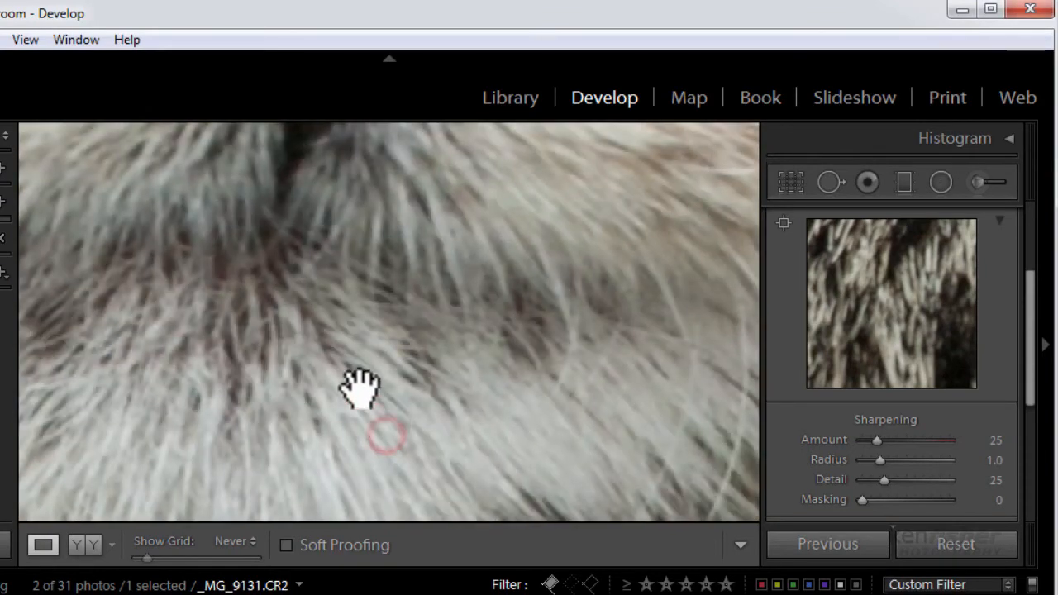
pyautogui.moveTo(272, 350); pyautogui.dragTo(574, 267)
pyautogui.moveTo(329, 397); pyautogui.dragTo(560, 319)
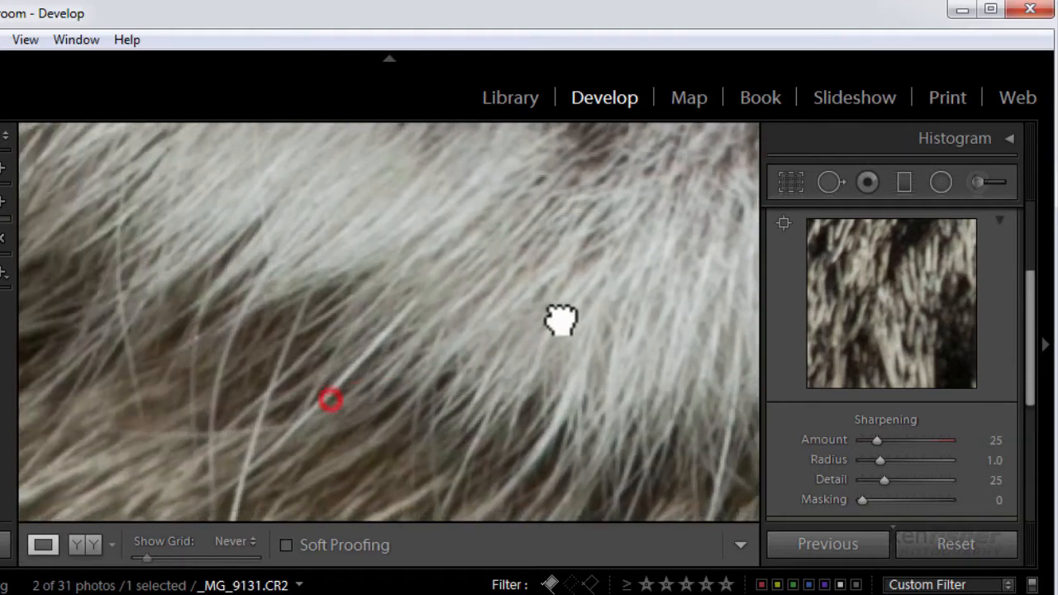
pyautogui.moveTo(357, 371); pyautogui.dragTo(444, 355)
pyautogui.moveTo(355, 397); pyautogui.dragTo(262, 467)
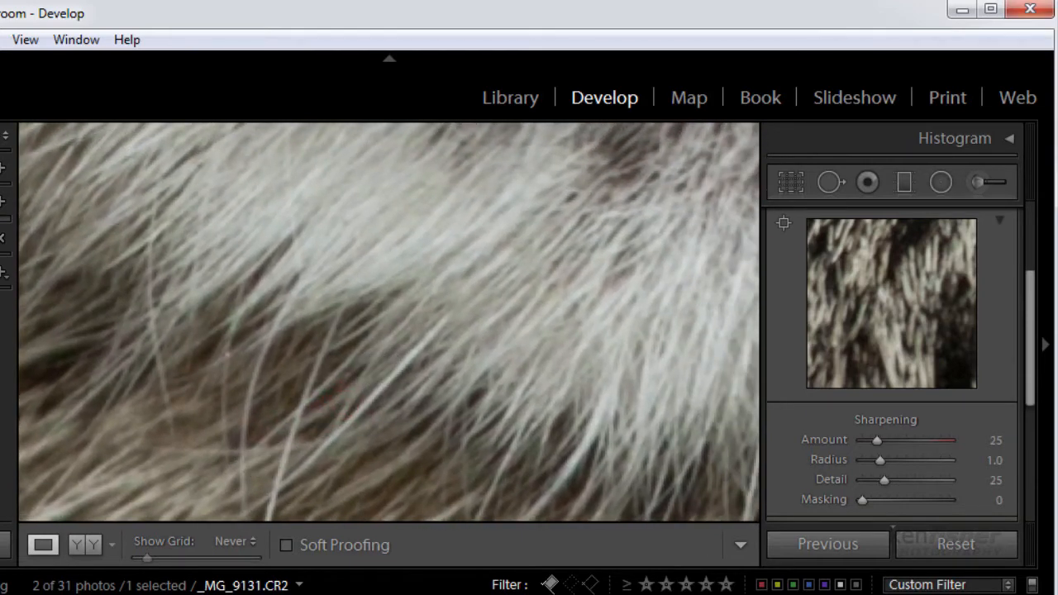
# View the cat's chin at 1:1 zoom and set the photo's sharpening Amount to 107.
pyautogui.click(2, 136)
pyautogui.moveTo(380, 300)
pyautogui.mouseDown()
pyautogui.moveTo(401, 355)
pyautogui.moveTo(387, 402)
pyautogui.moveTo(421, 395)
pyautogui.mouseUp()
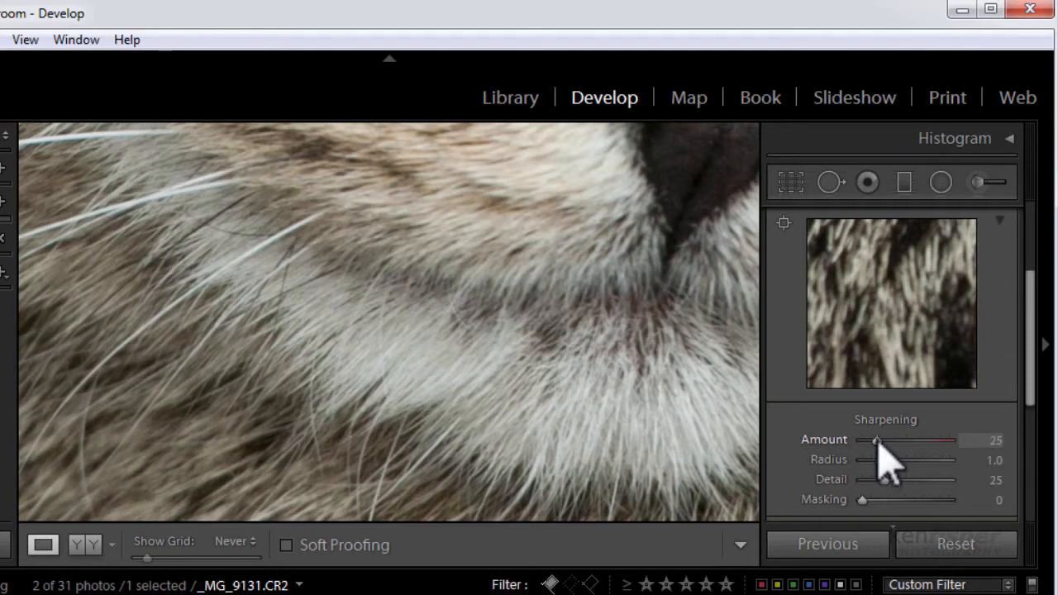
pyautogui.moveTo(877, 441); pyautogui.dragTo(927, 446)
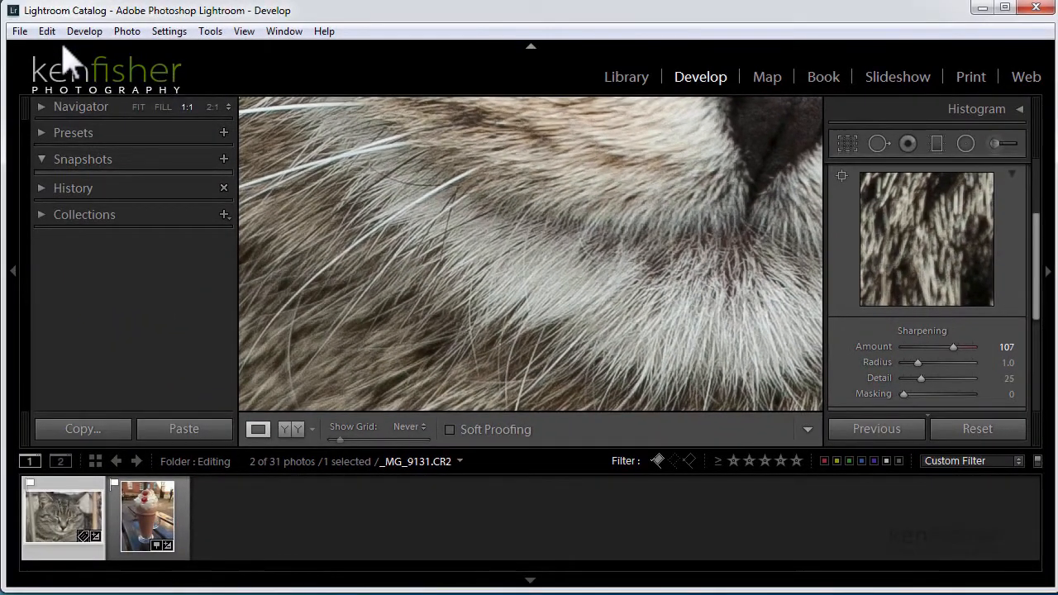
# Review the Default Develop Settings in the preset preferences, including the camera serial number and ISO options, then close the preferences.
pyautogui.click(46, 32)
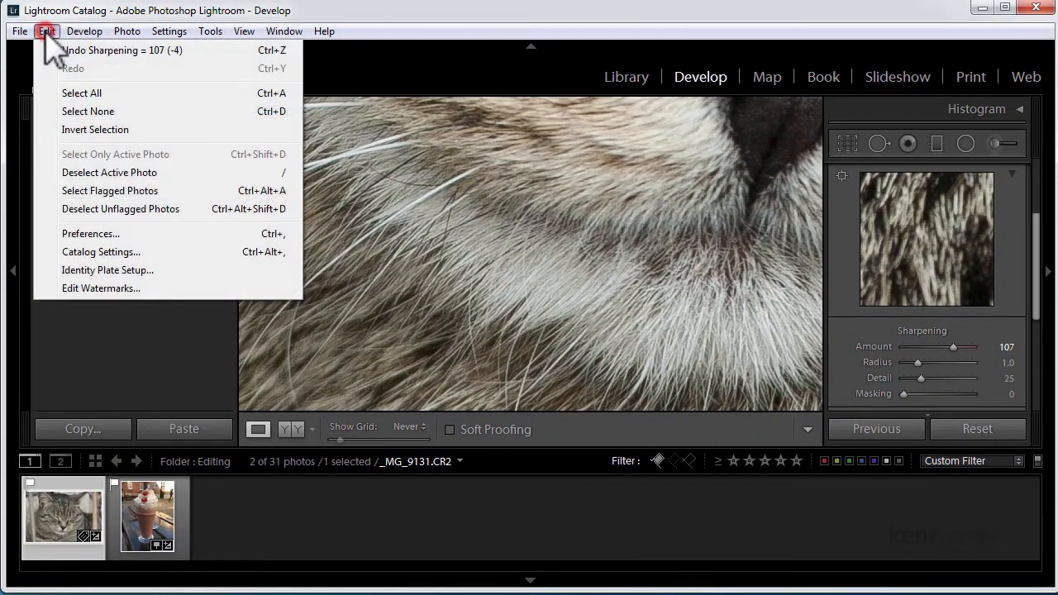
pyautogui.click(117, 234)
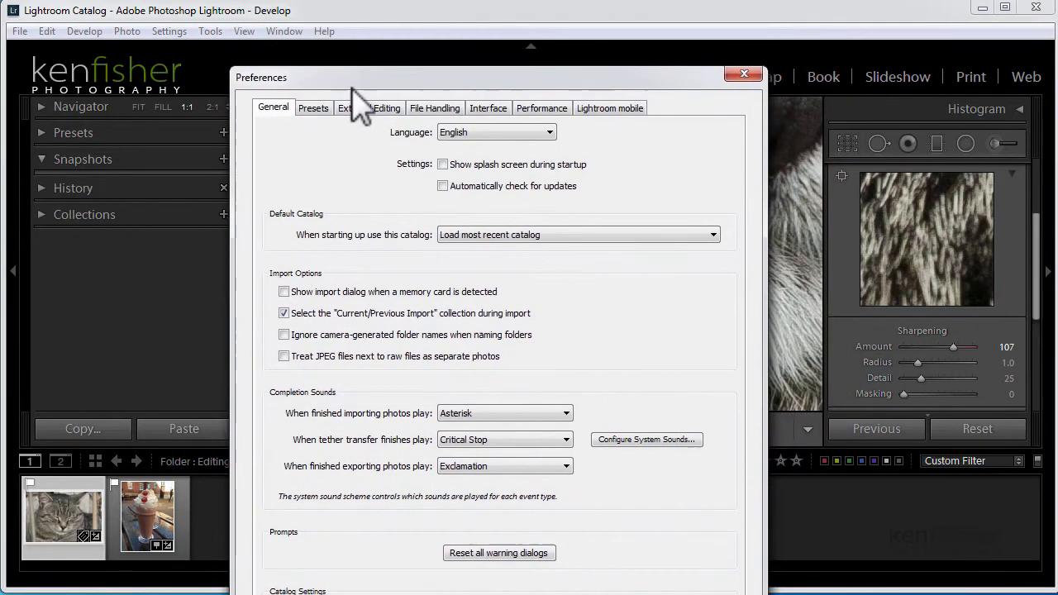
pyautogui.click(313, 123)
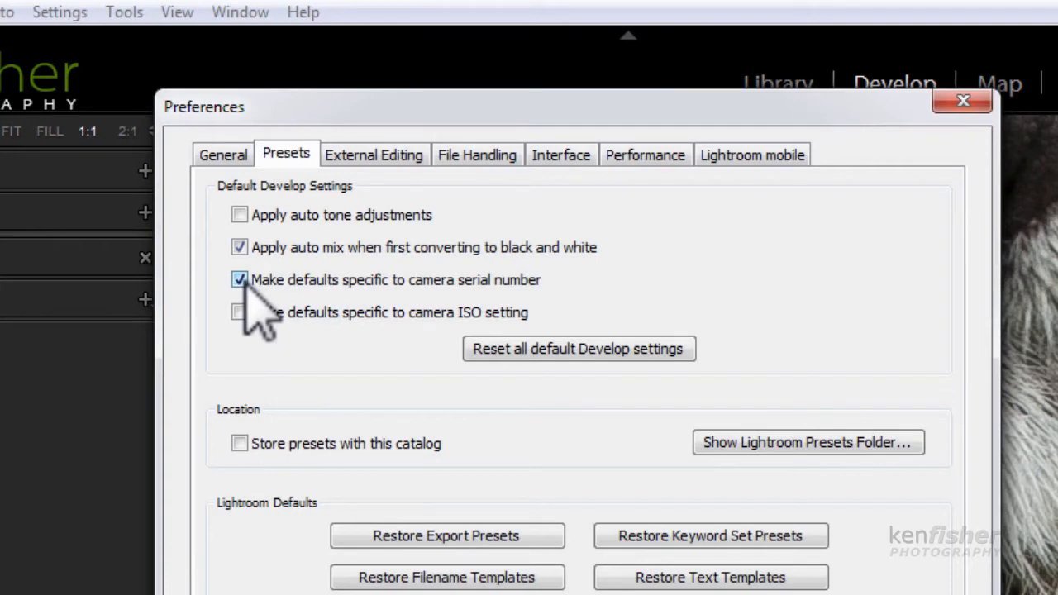
pyautogui.click(960, 105)
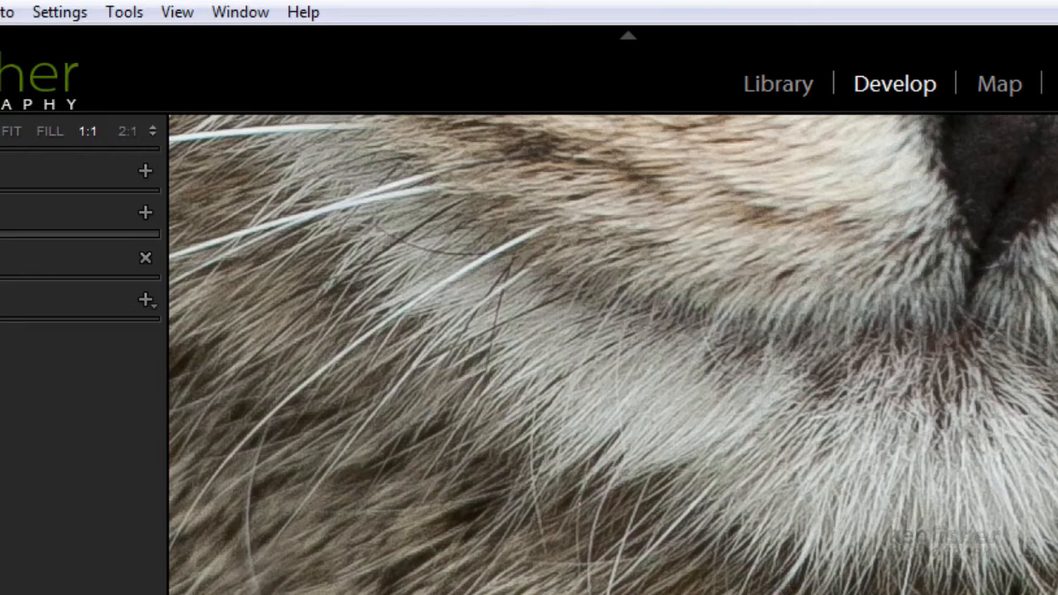
# Alternate between the cat photo and the iPhone image to compare them at 1:1, ending on the iPhone image.
pyautogui.press('Right')
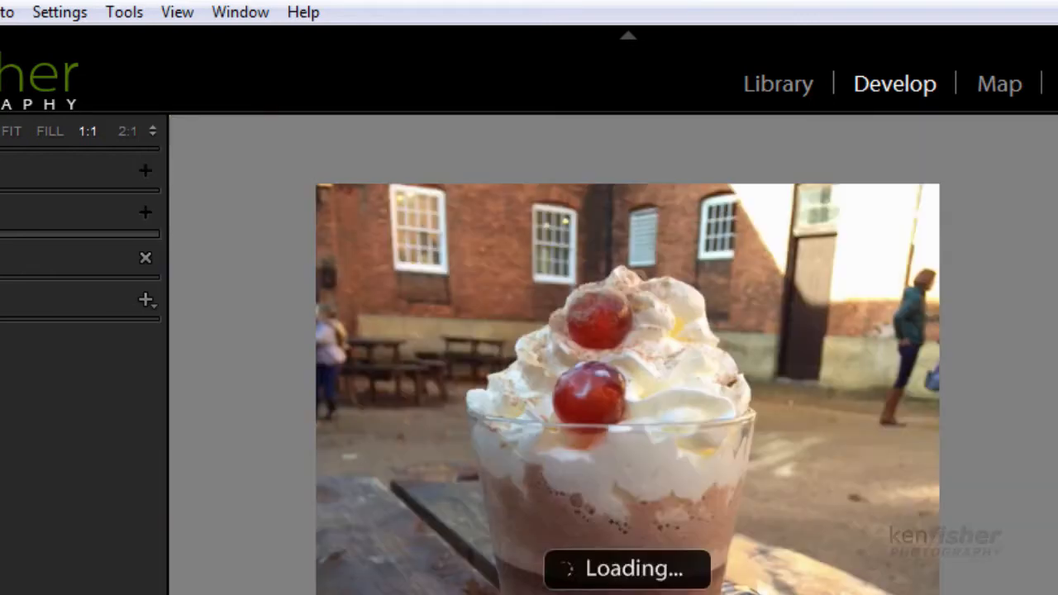
pyautogui.press('Left')
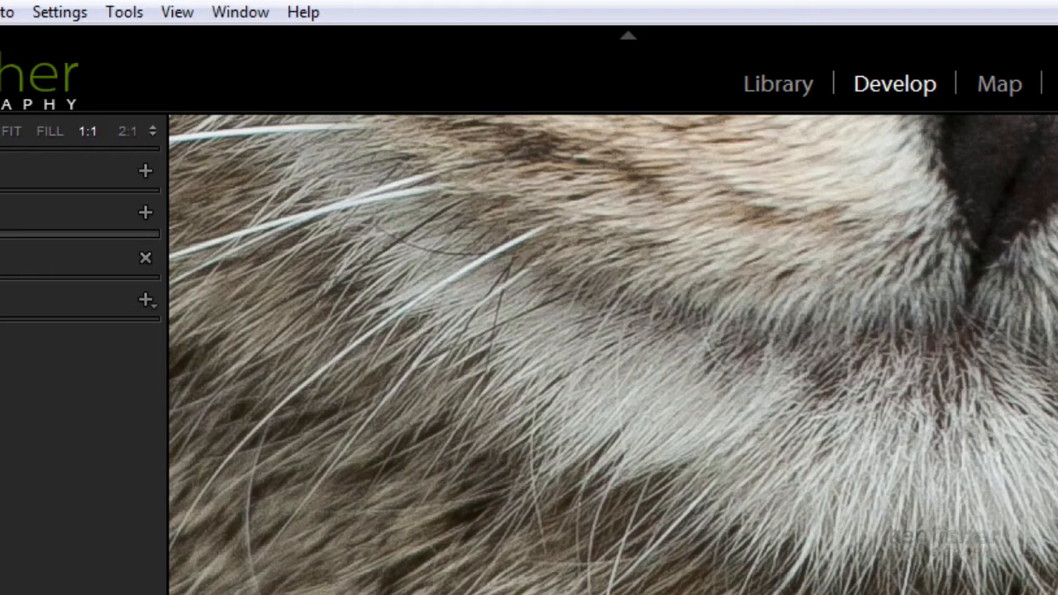
pyautogui.press('Right')
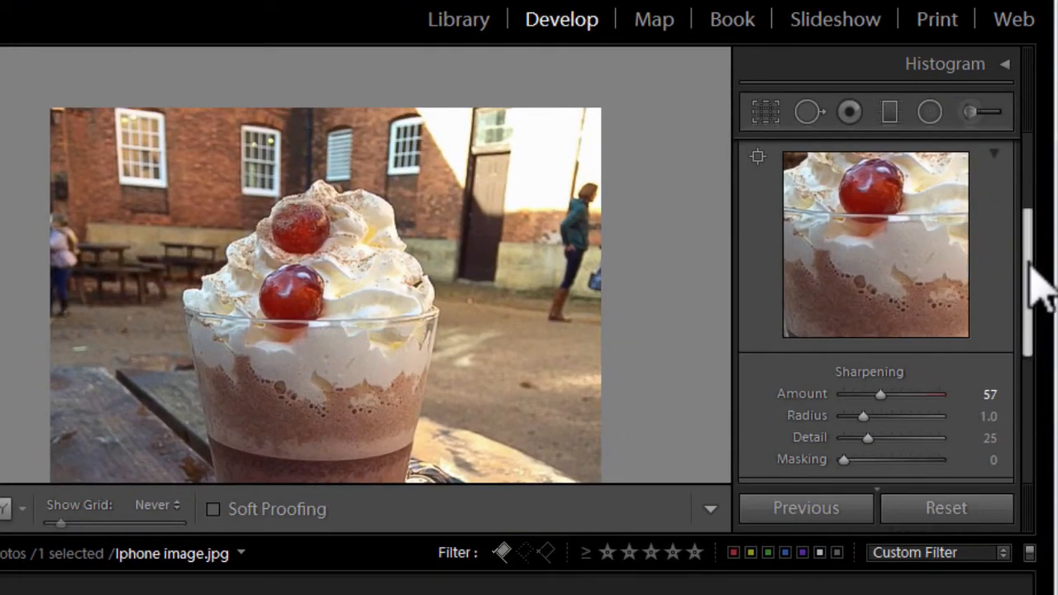
# Review the iPhone image's Sharpening and Noise Reduction settings.
pyautogui.moveTo(1028, 262); pyautogui.dragTo(1022, 308)
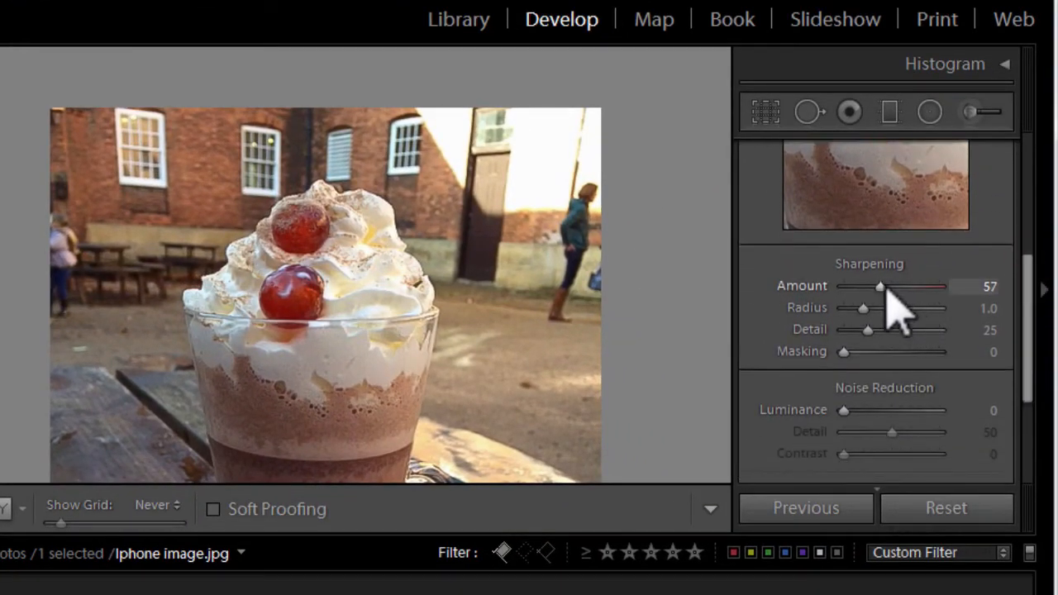
pyautogui.moveTo(880, 291); pyautogui.dragTo(881, 287)
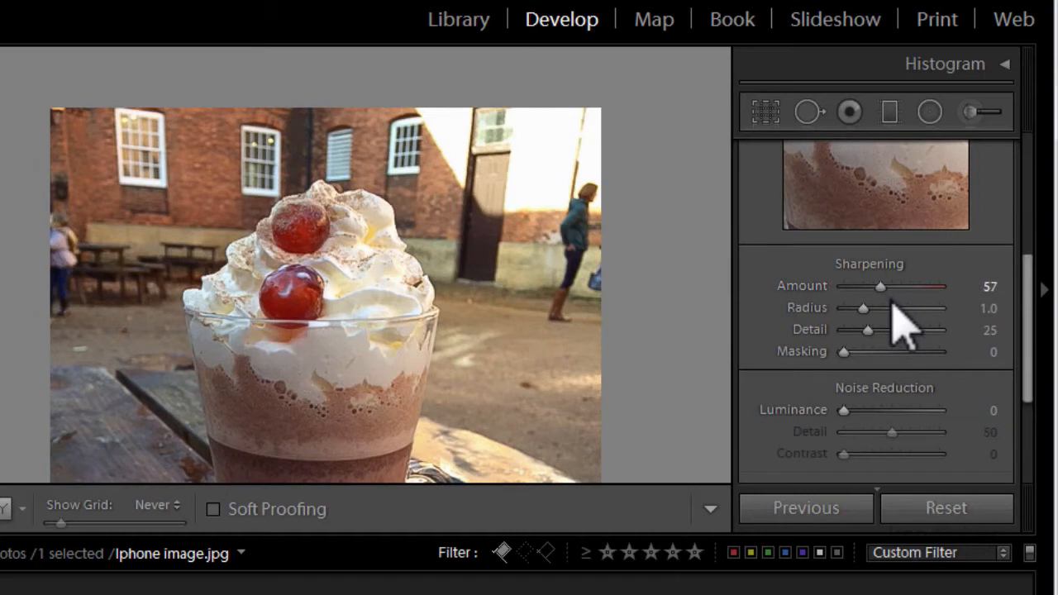
pyautogui.moveTo(1024, 390); pyautogui.dragTo(1041, 272)
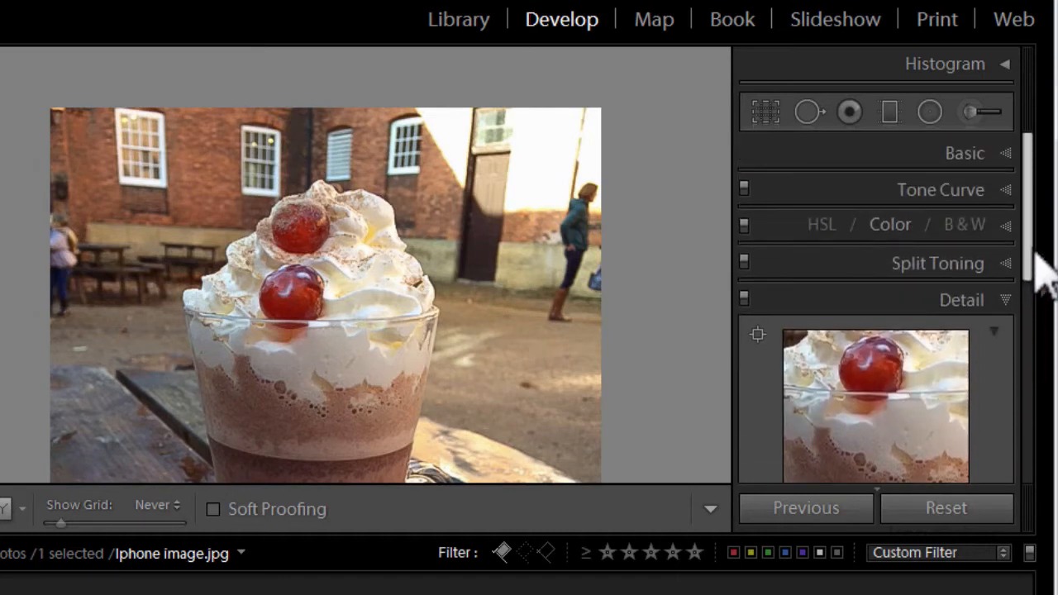
# Set the iPhone image's Clarity, Vibrance and Contrast to +7 each, and compare the photo before and after the changes.
pyautogui.click(1004, 157)
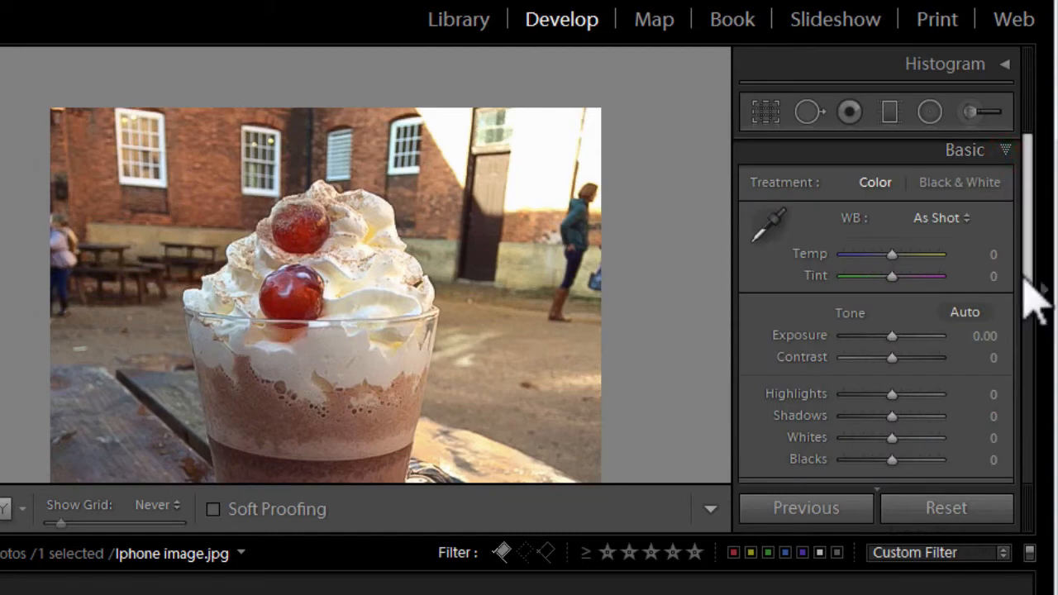
pyautogui.moveTo(1025, 279); pyautogui.dragTo(1018, 349)
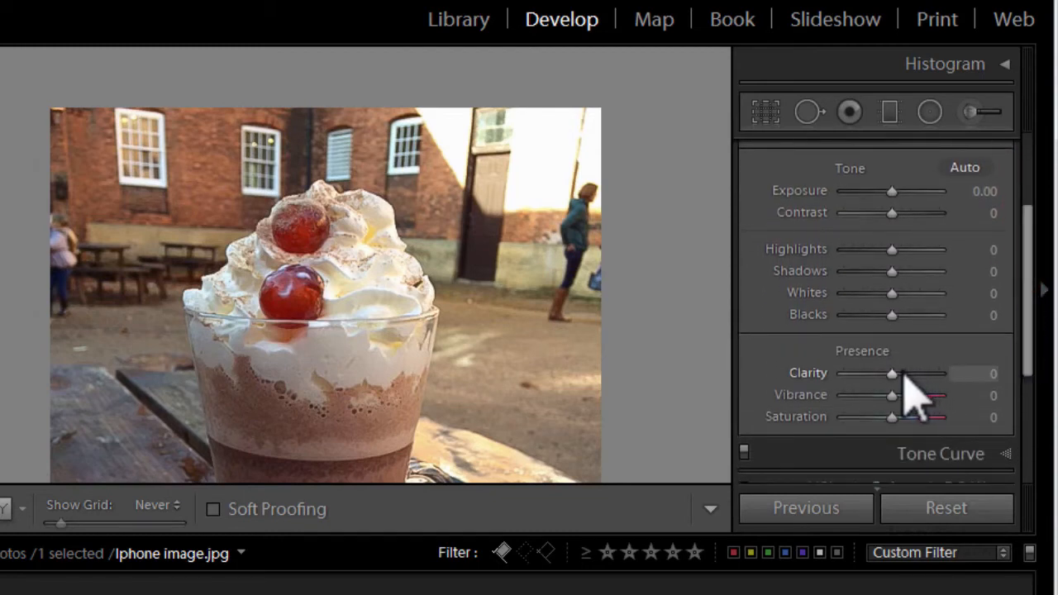
pyautogui.moveTo(892, 372); pyautogui.dragTo(897, 395)
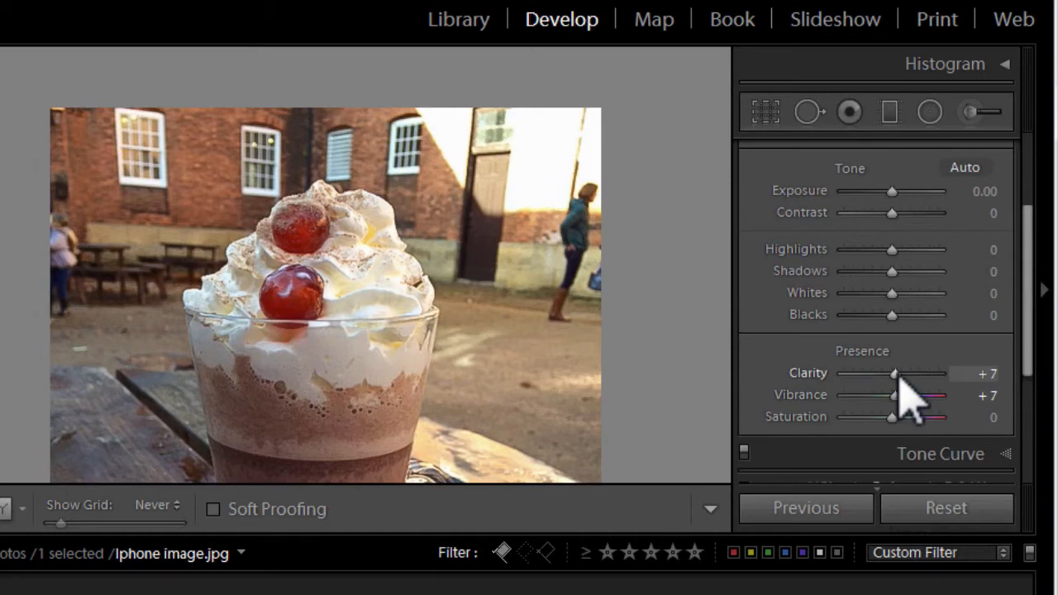
pyautogui.moveTo(892, 212); pyautogui.dragTo(897, 213)
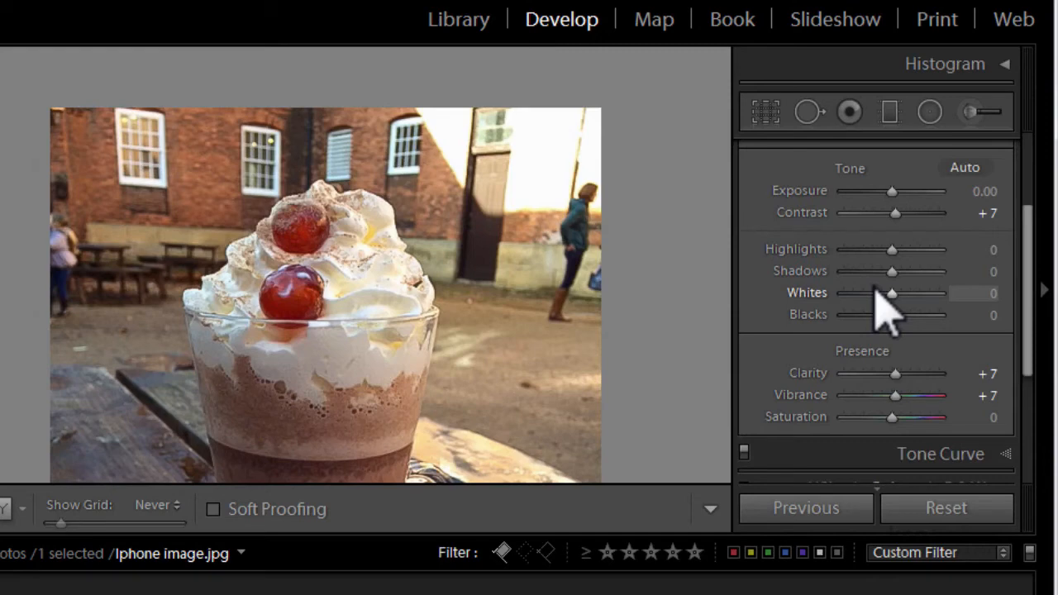
pyautogui.press('y')
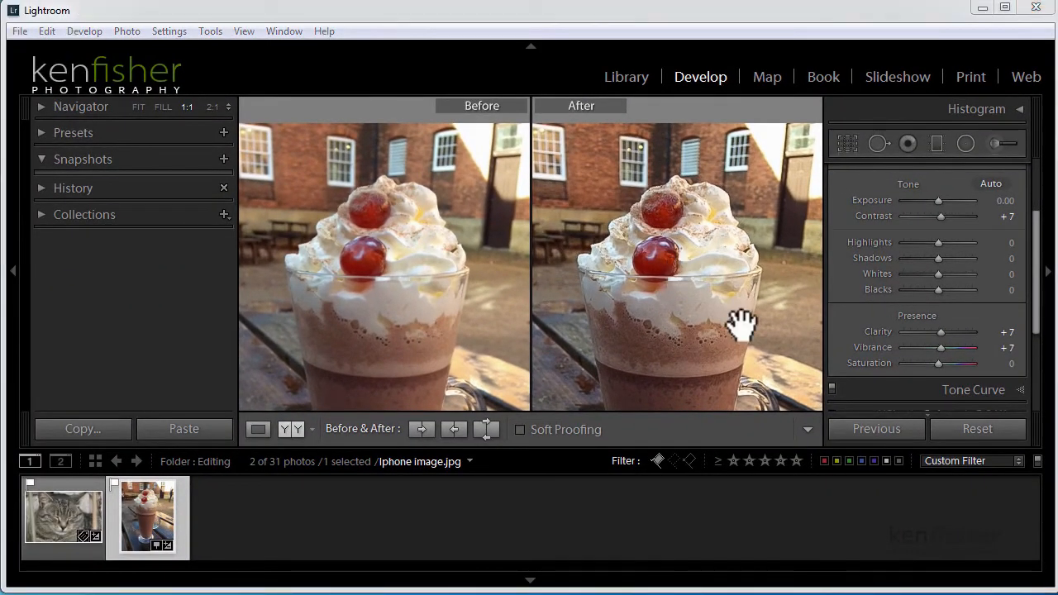
pyautogui.click(653, 21)
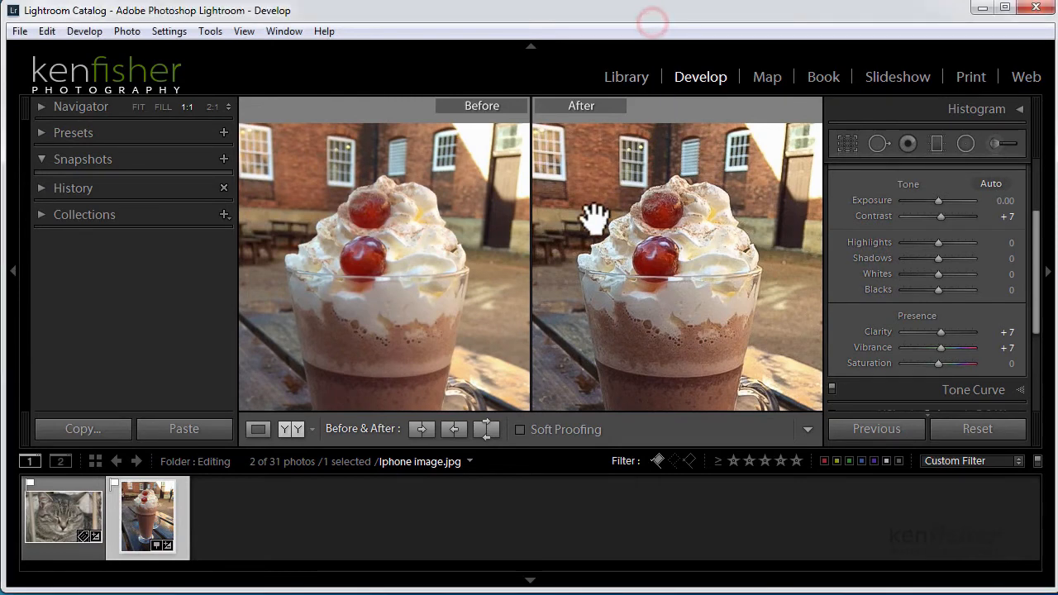
pyautogui.press('y')
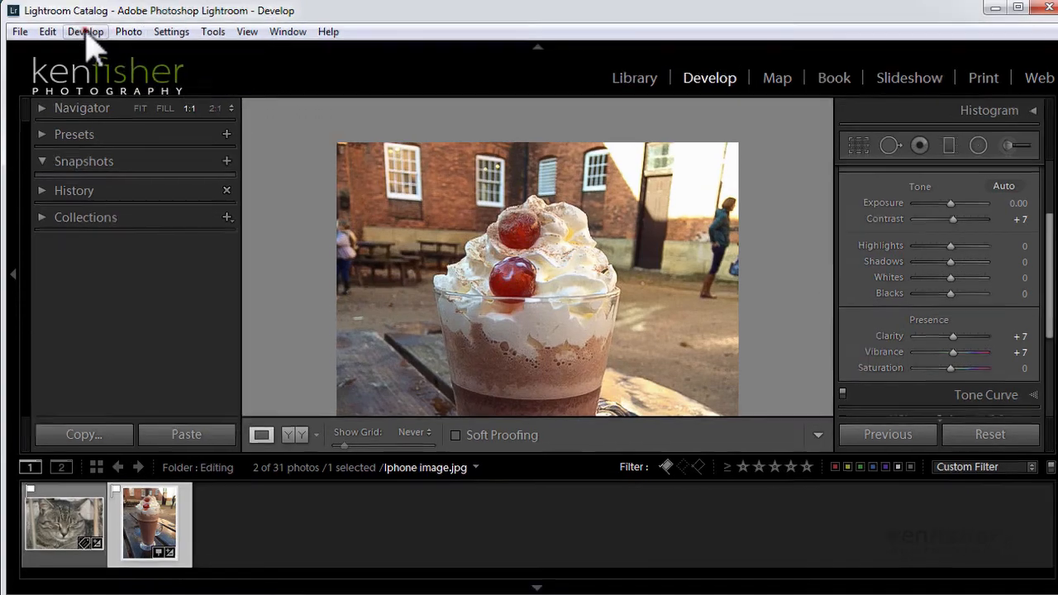
# Update the default develop settings for Apple iPhone 5s JPEG files to the current settings.
pyautogui.click(84, 31)
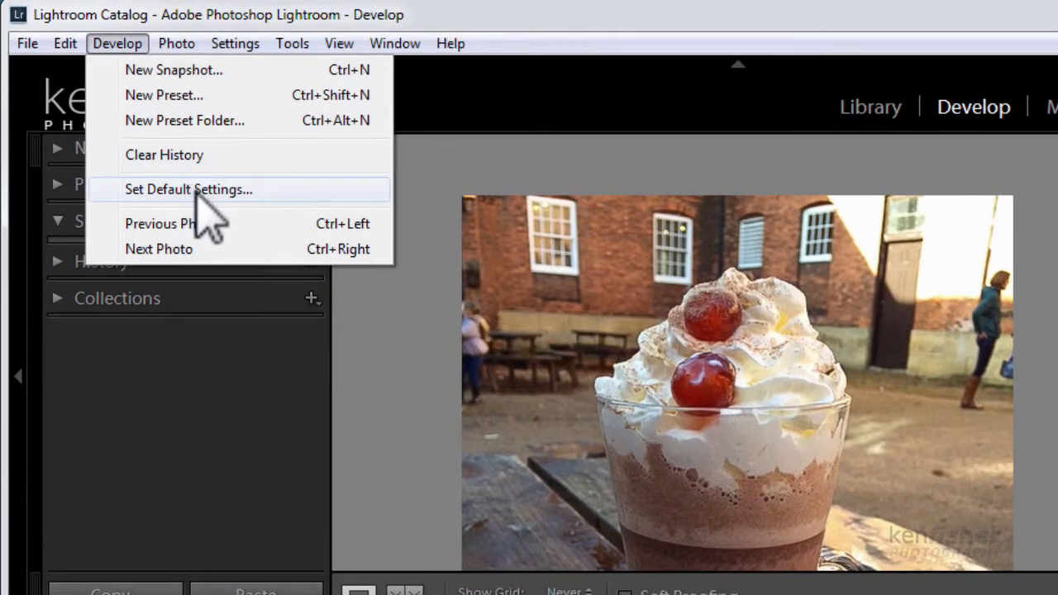
pyautogui.click(196, 190)
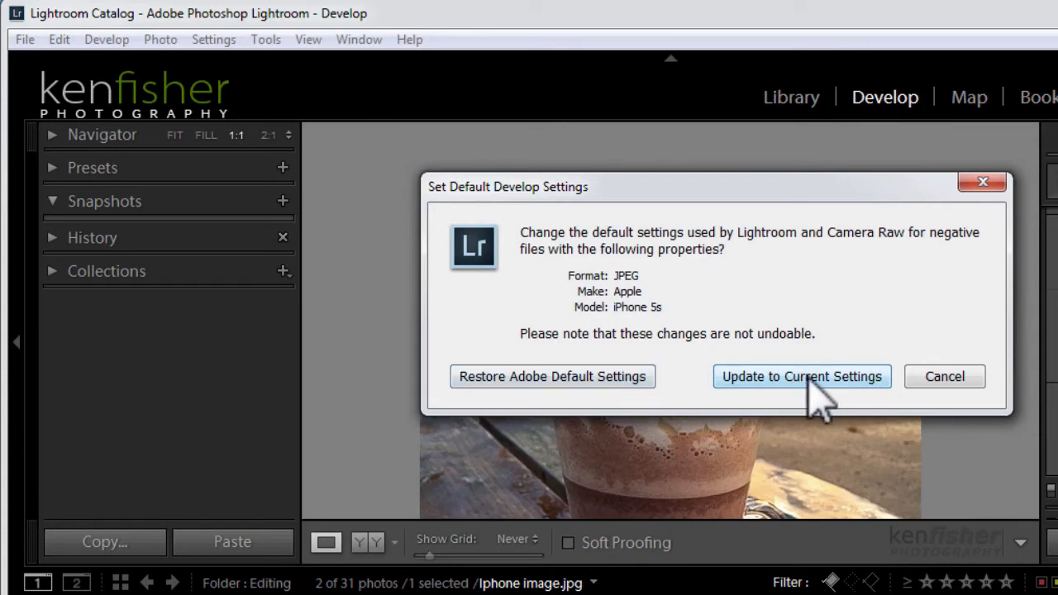
pyautogui.click(805, 382)
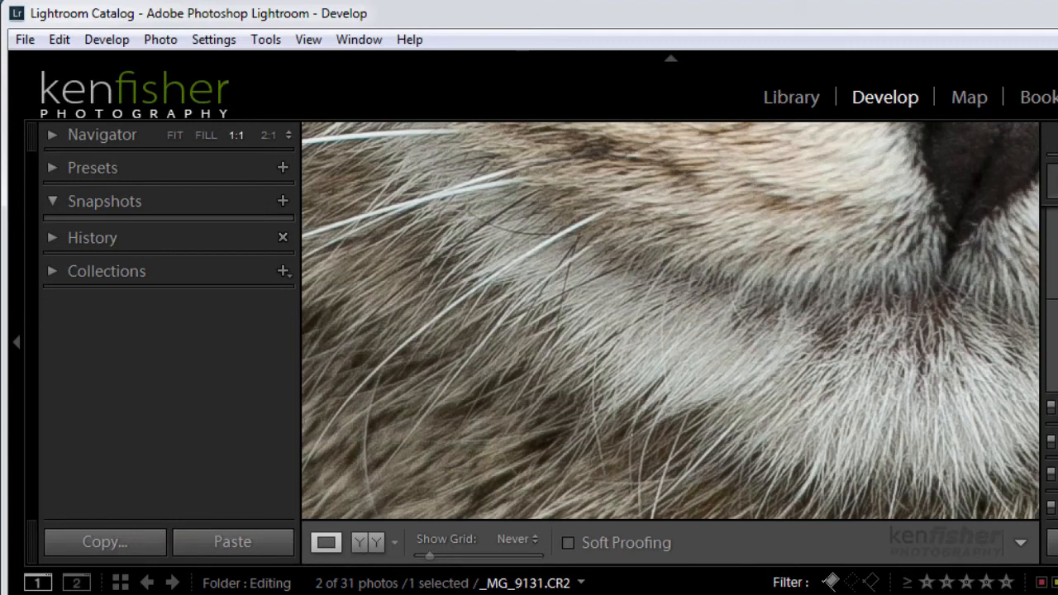
# Compare the cat photo before and after side by side at 1:1, and set its sharpening Amount to 100.
pyautogui.press('y')
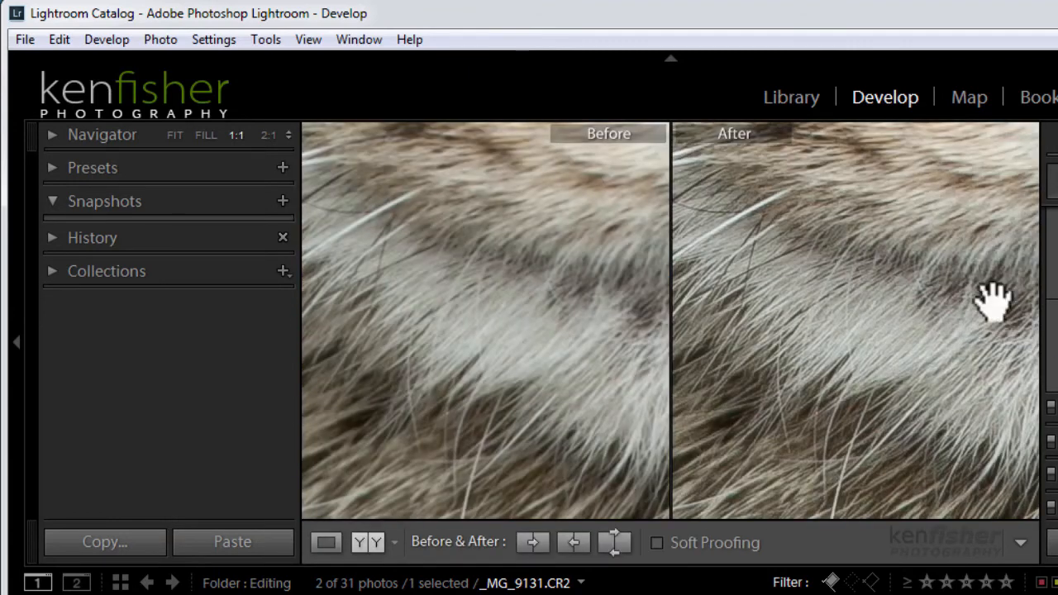
pyautogui.click(884, 317)
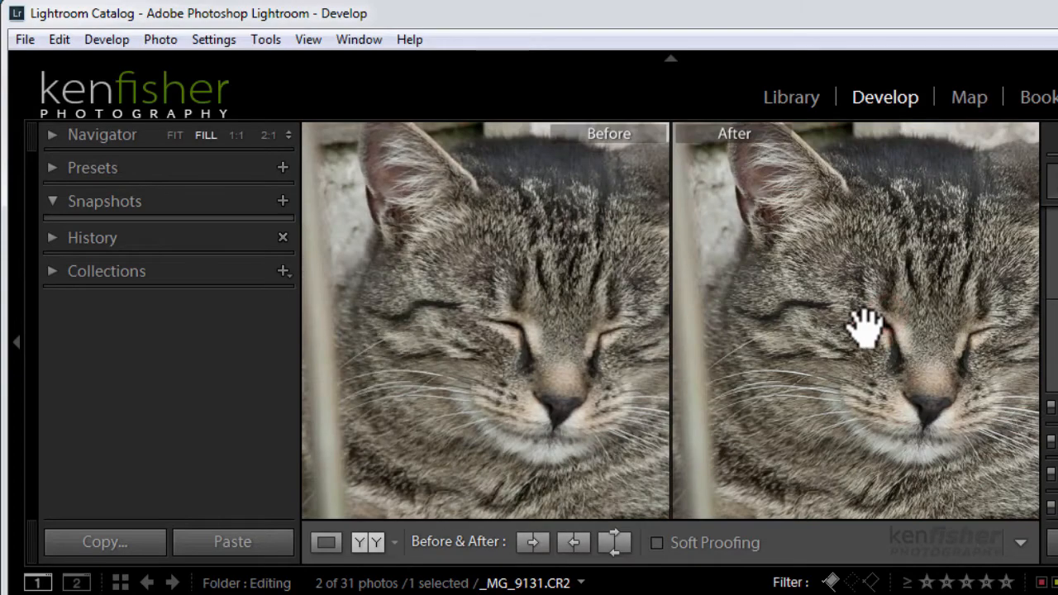
pyautogui.click(864, 326)
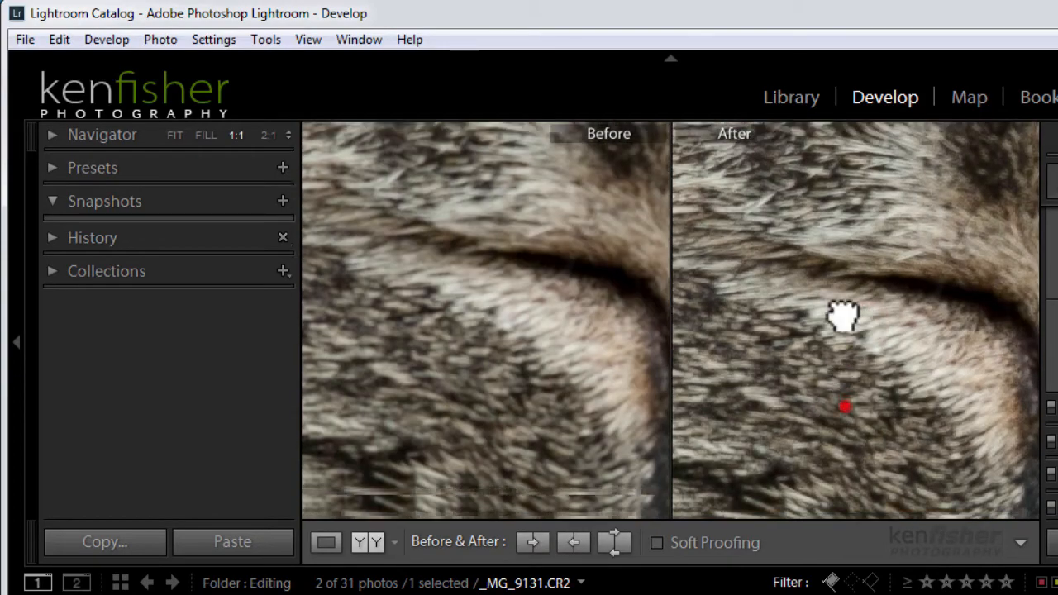
pyautogui.moveTo(843, 317); pyautogui.dragTo(858, 137)
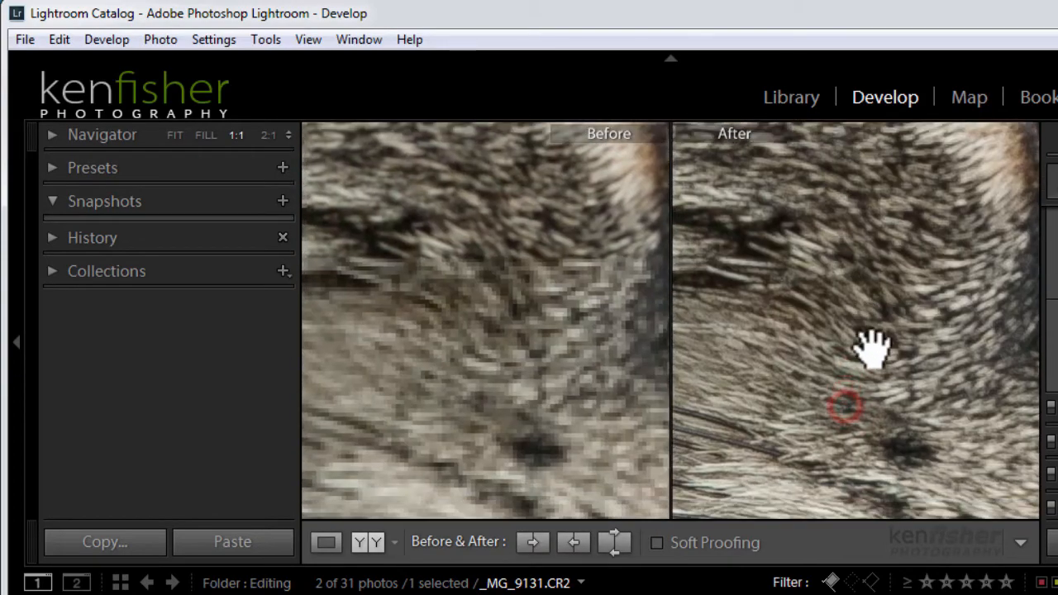
pyautogui.moveTo(875, 360); pyautogui.dragTo(879, 152)
pyautogui.moveTo(840, 406); pyautogui.dragTo(1027, 231)
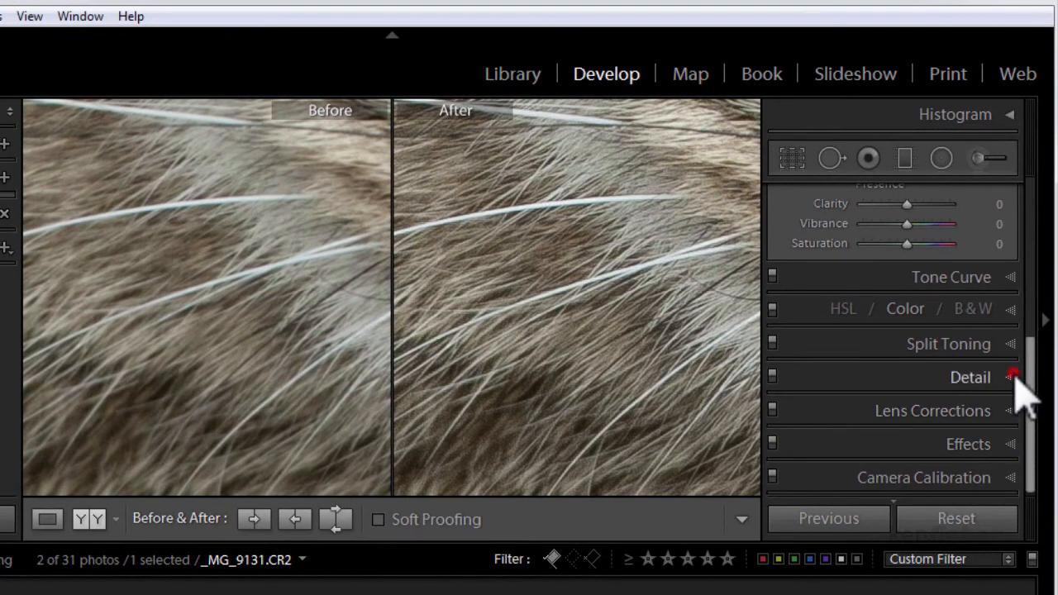
pyautogui.click(1015, 377)
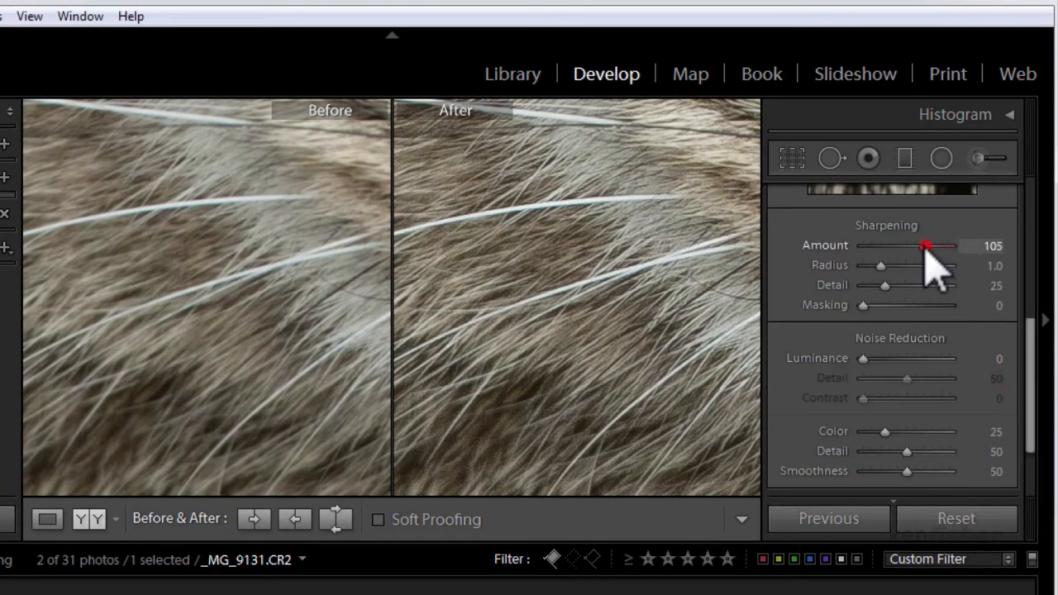
pyautogui.moveTo(924, 248); pyautogui.dragTo(923, 251)
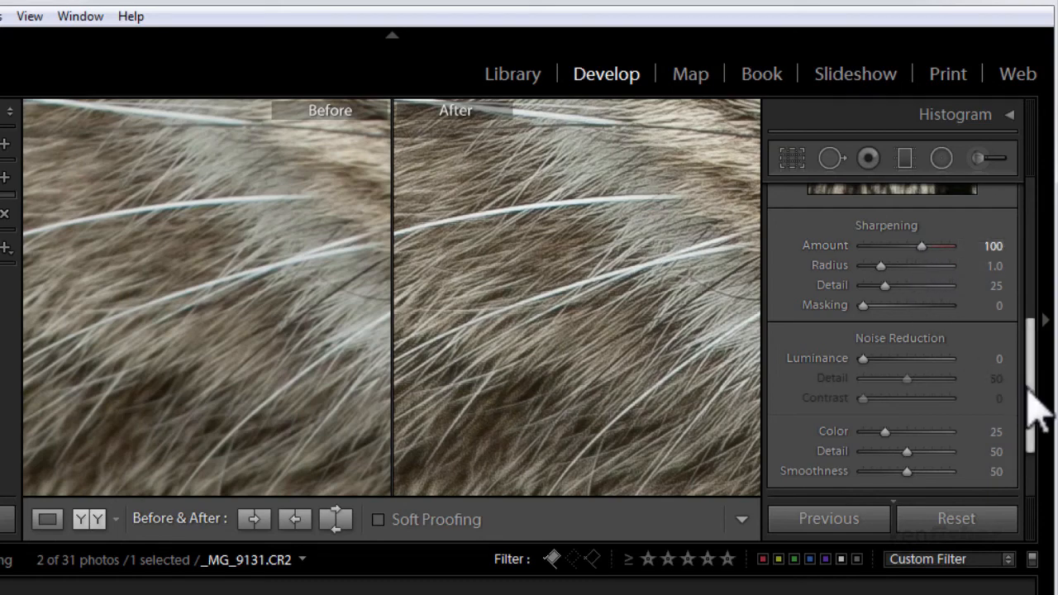
# Set the cat photo's Clarity to +17, Contrast to +7 and Vibrance to +12, checking the before and after views.
pyautogui.moveTo(1031, 387); pyautogui.dragTo(1031, 207)
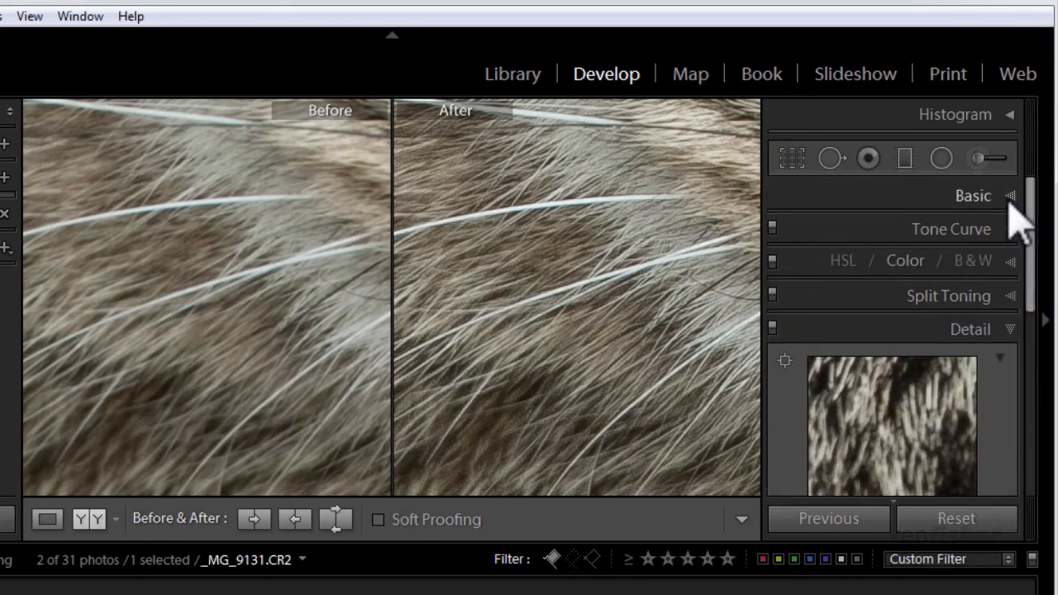
pyautogui.click(1008, 193)
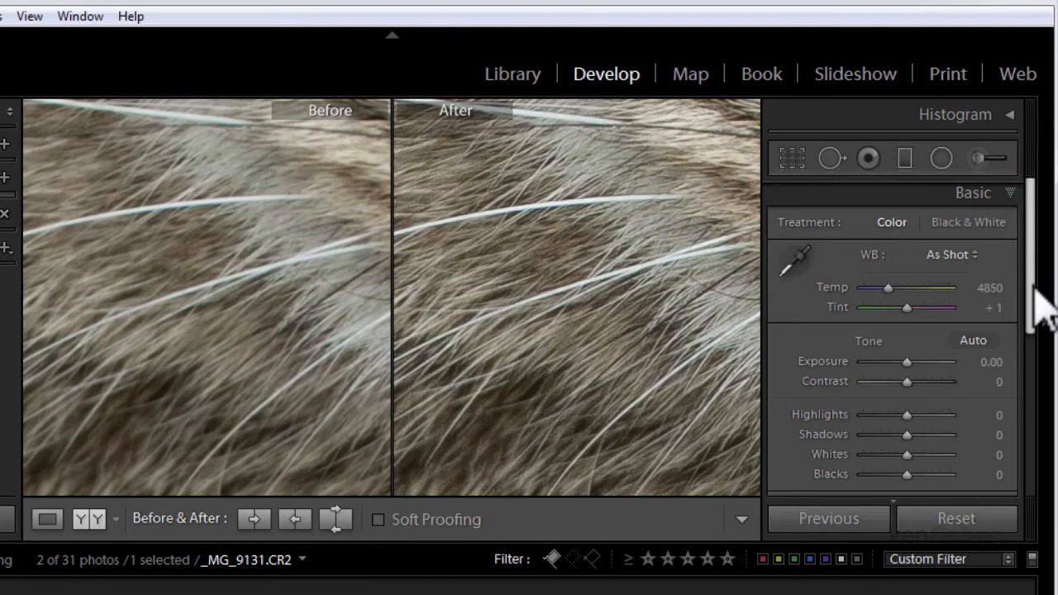
pyautogui.moveTo(1031, 299); pyautogui.dragTo(1042, 402)
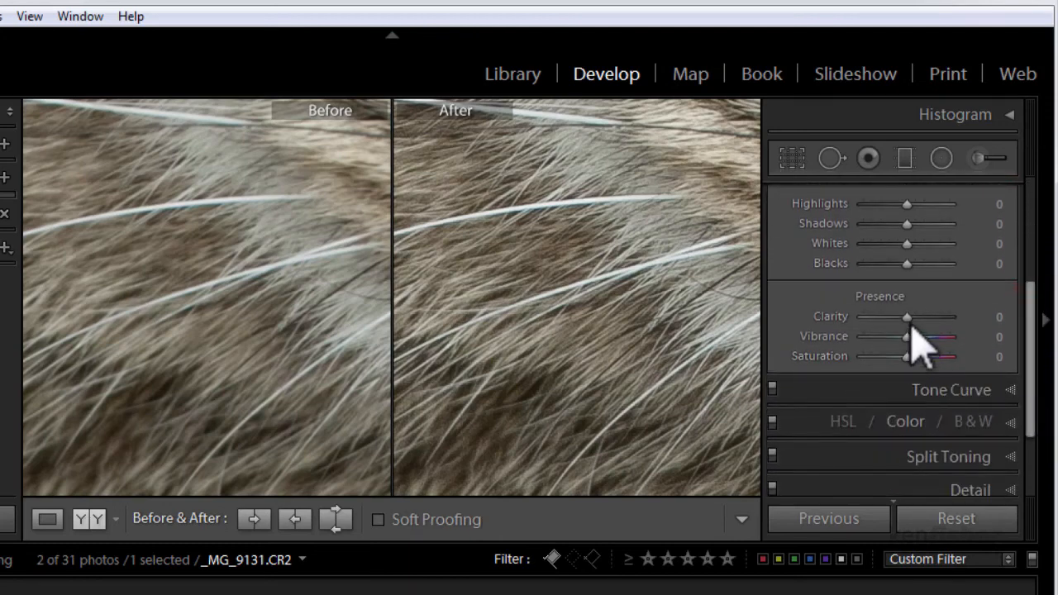
pyautogui.moveTo(907, 320); pyautogui.dragTo(912, 336)
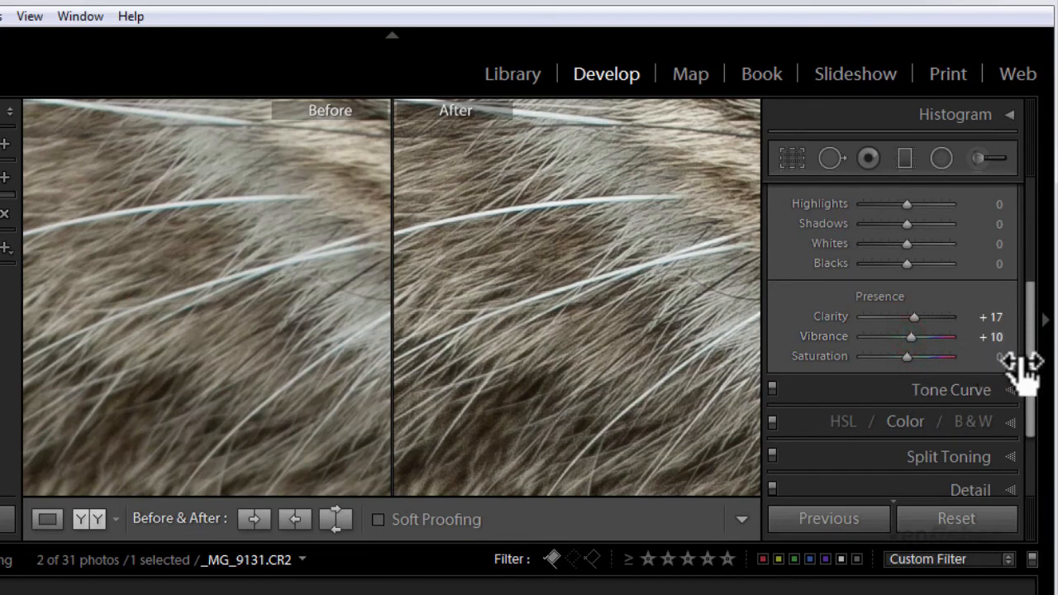
pyautogui.moveTo(1029, 360); pyautogui.dragTo(1041, 302)
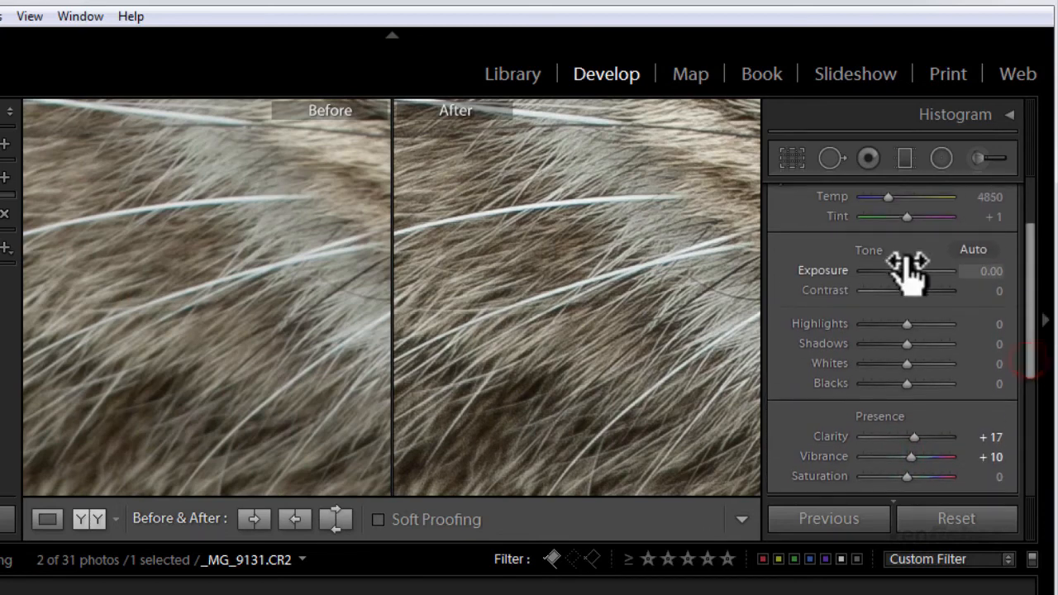
pyautogui.moveTo(908, 293); pyautogui.dragTo(911, 293)
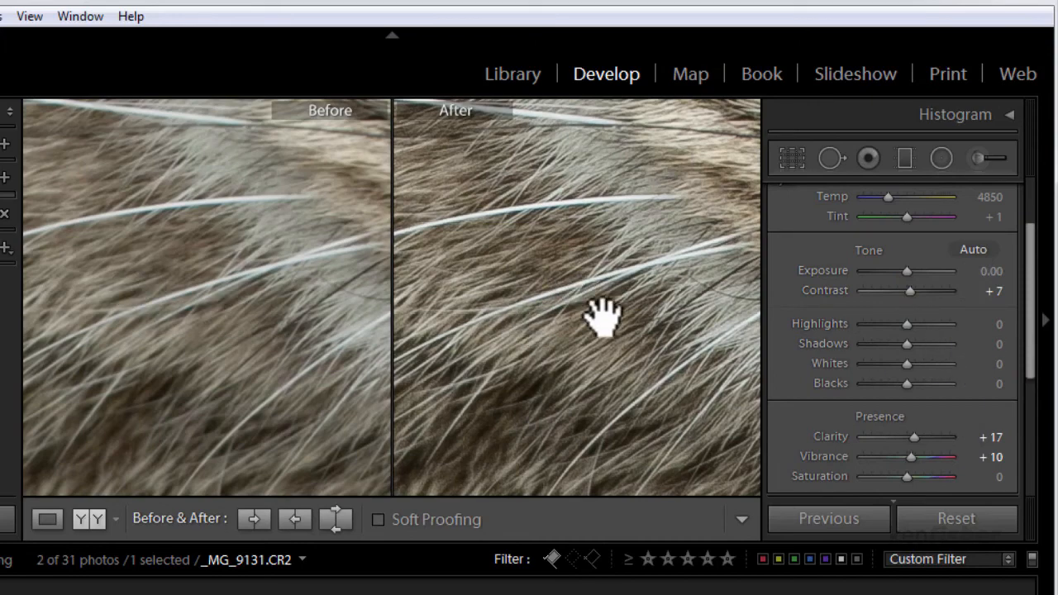
pyautogui.click(550, 300)
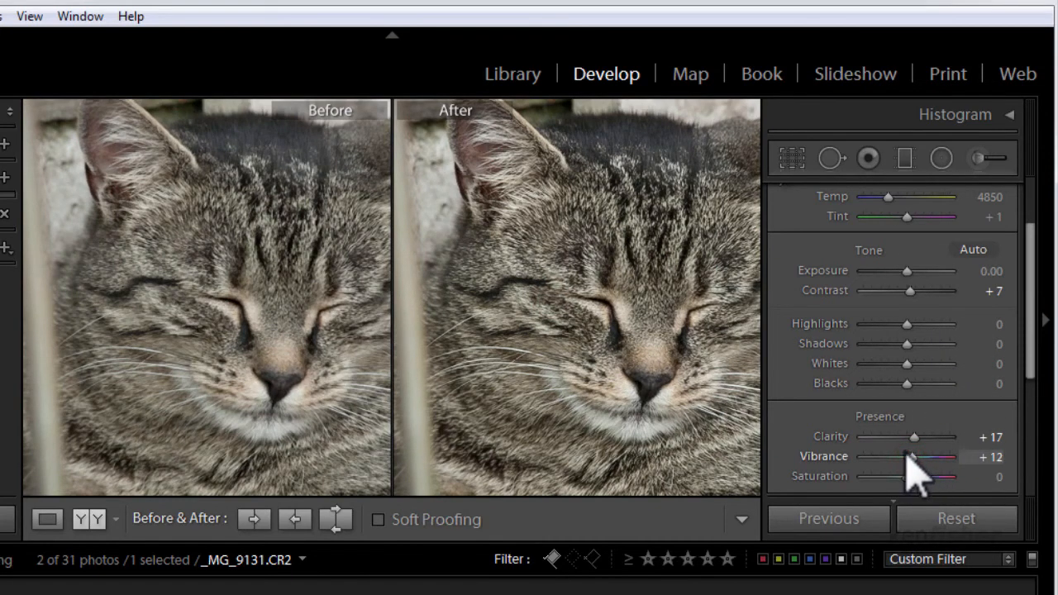
pyautogui.click(552, 306)
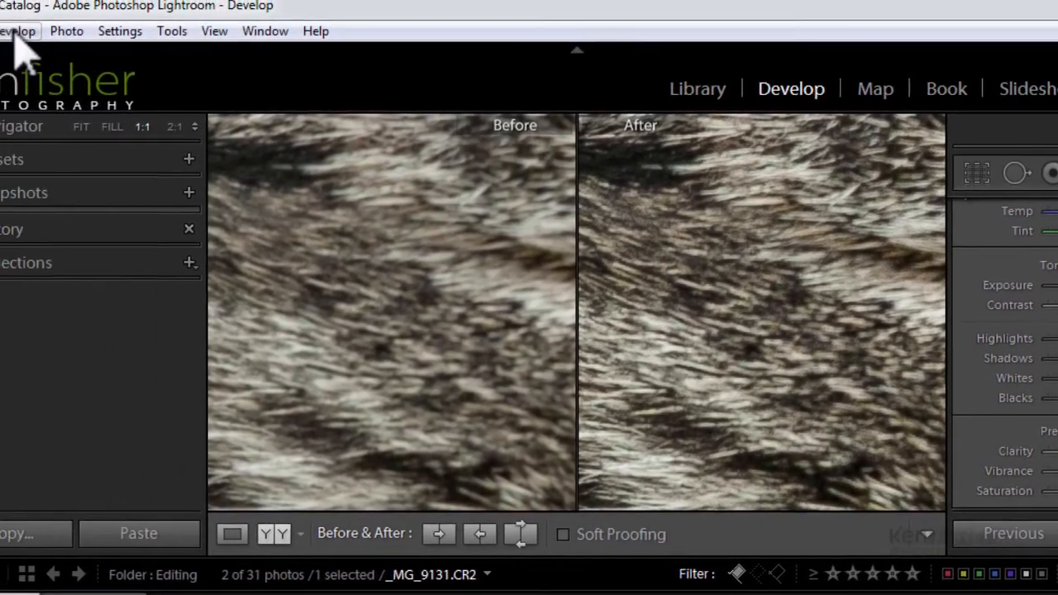
# Update the default develop settings for the Canon EOS 5D Mark II to the cat photo's current settings.
pyautogui.click(120, 39)
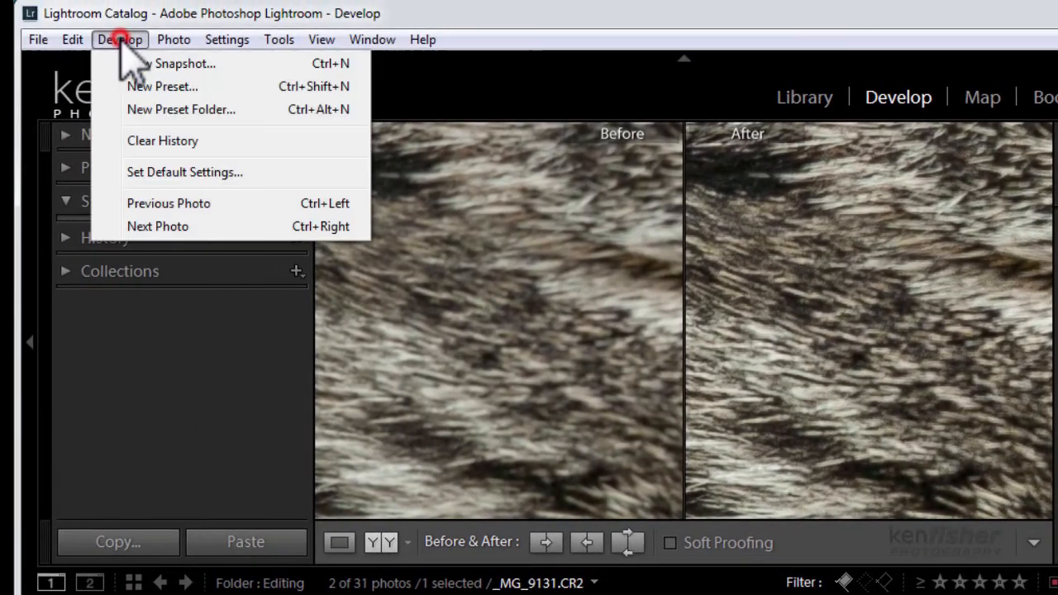
pyautogui.click(204, 172)
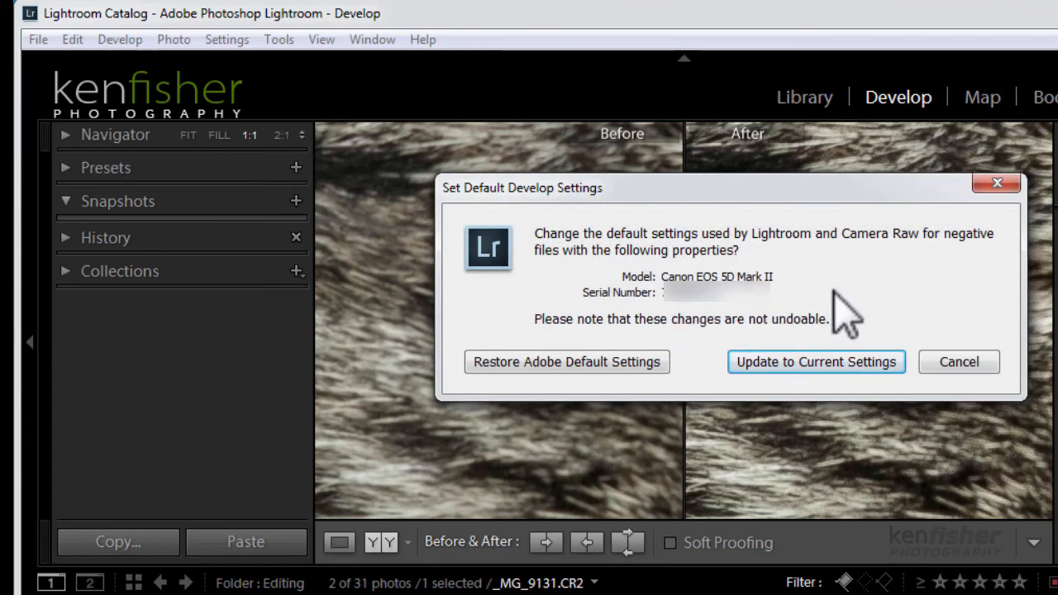
pyautogui.click(830, 368)
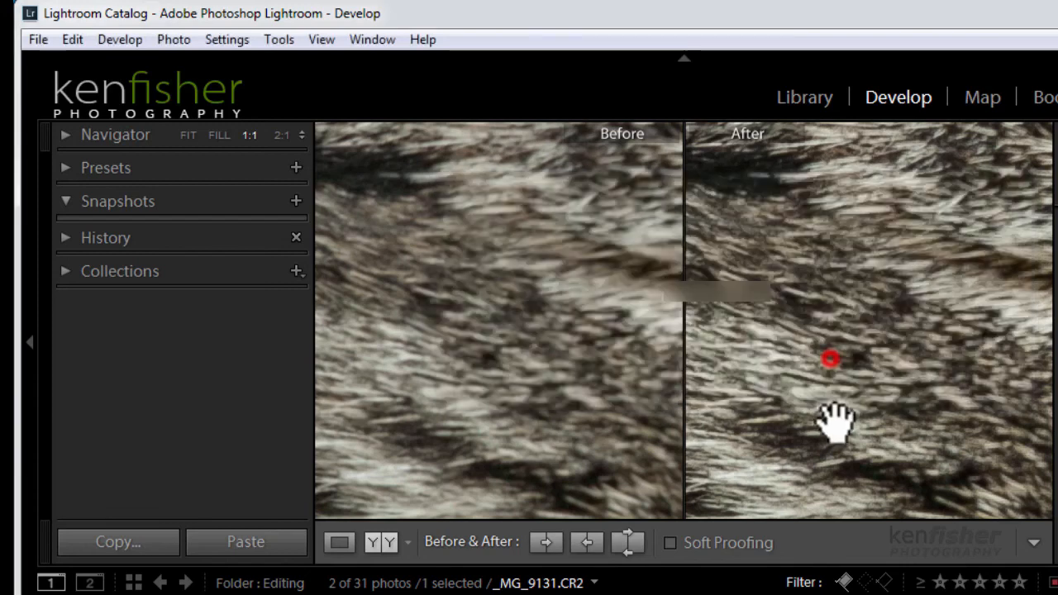